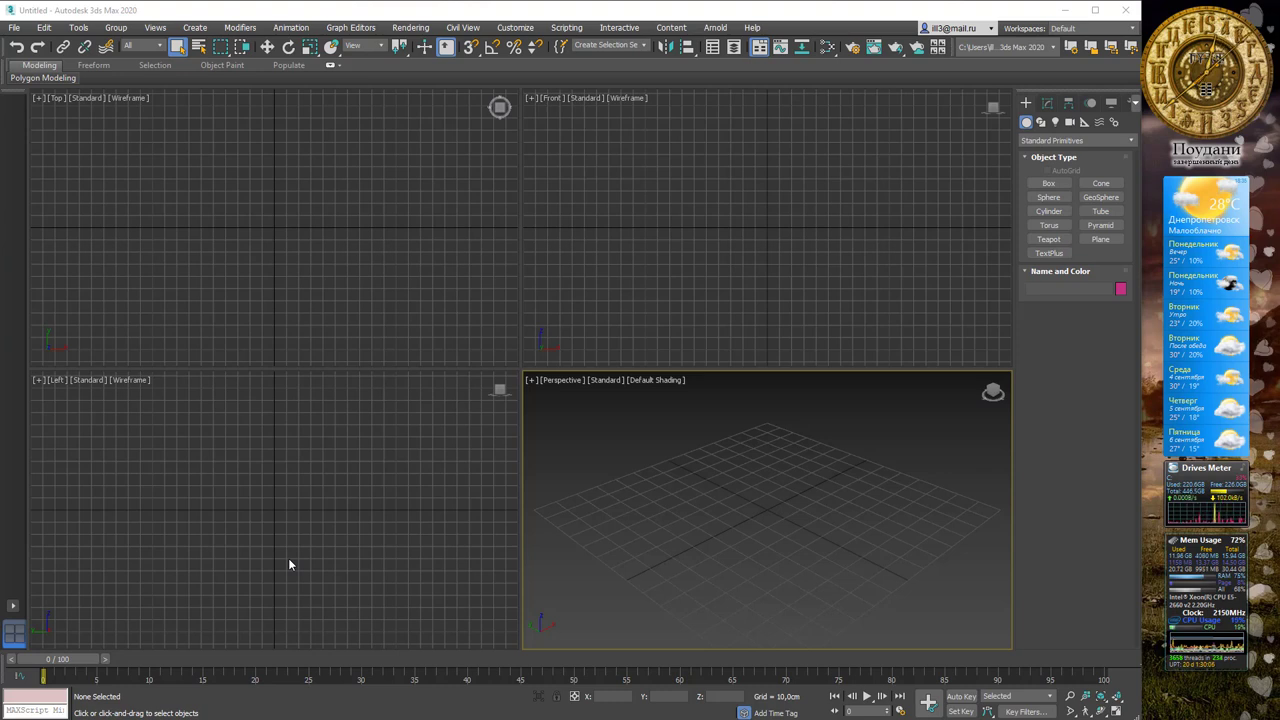
Activate the Front viewport, then make the Perspective viewport active again.
click(387, 469)
click(372, 277)
click(598, 257)
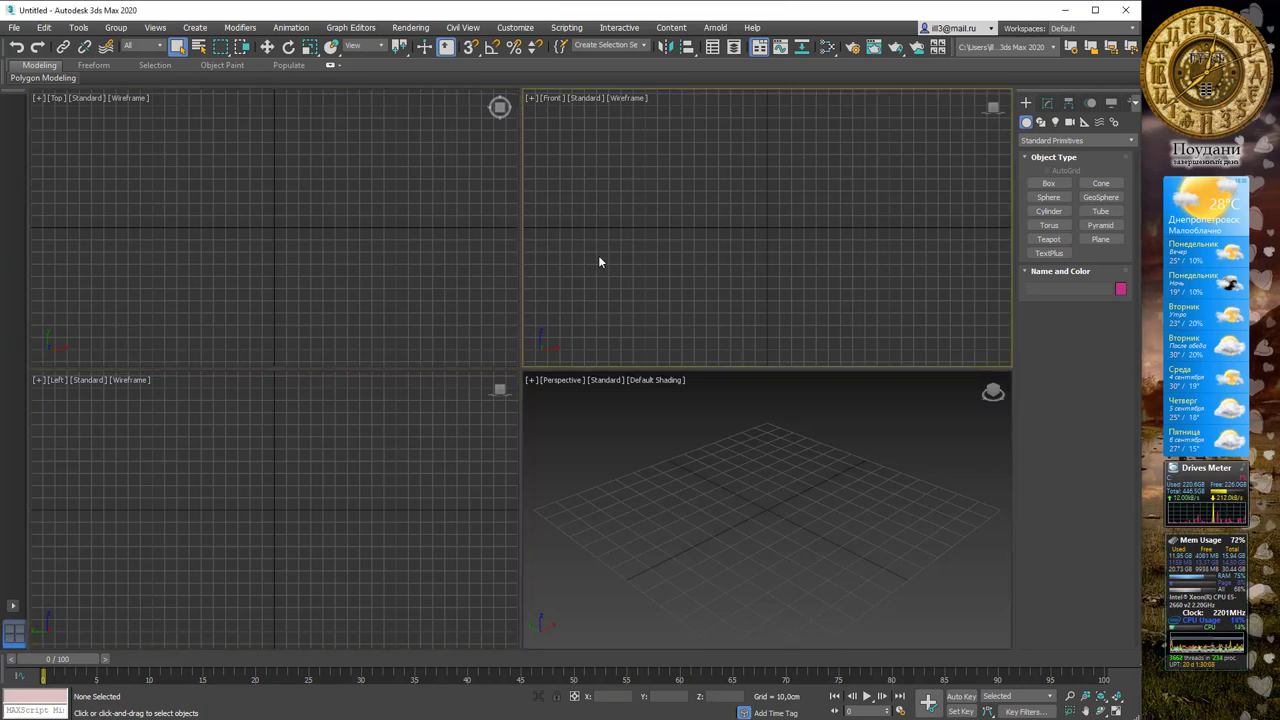
click(624, 445)
click(473, 448)
click(480, 320)
click(646, 252)
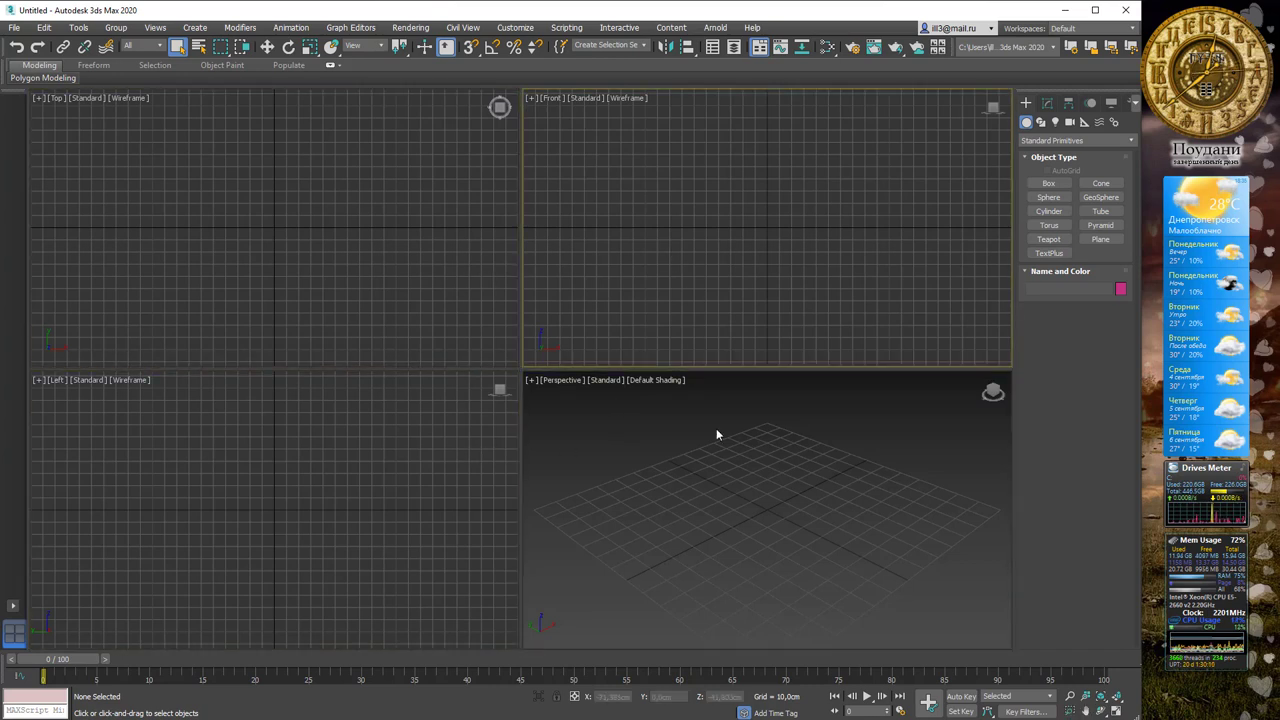
click(716, 430)
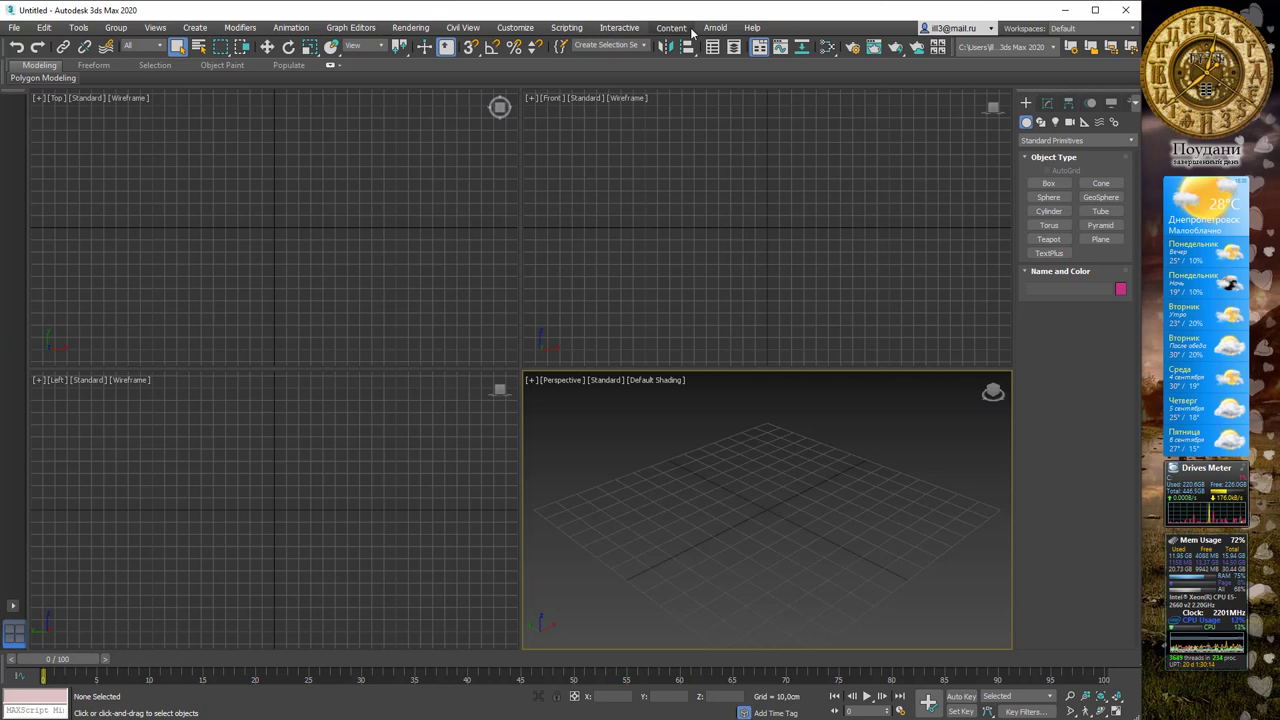
Set the scene units to metric centimeters in Units Setup.
click(528, 29)
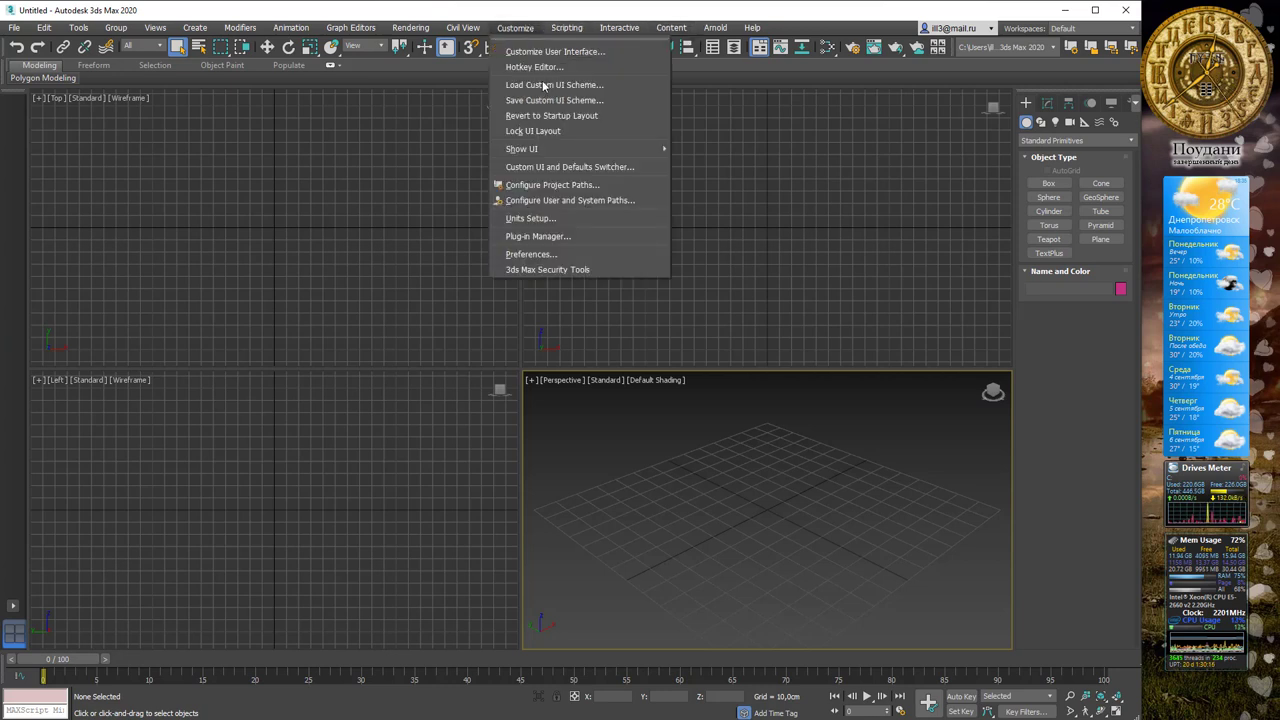
click(561, 219)
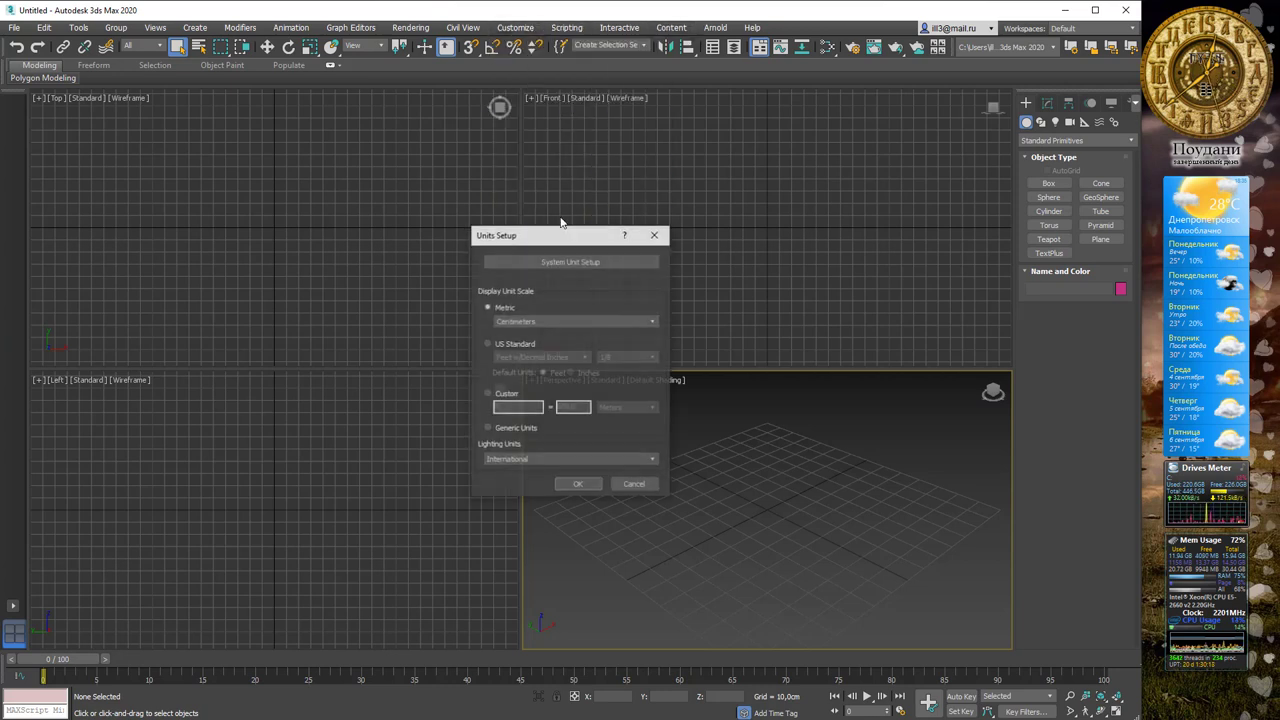
drag(557, 236, 664, 185)
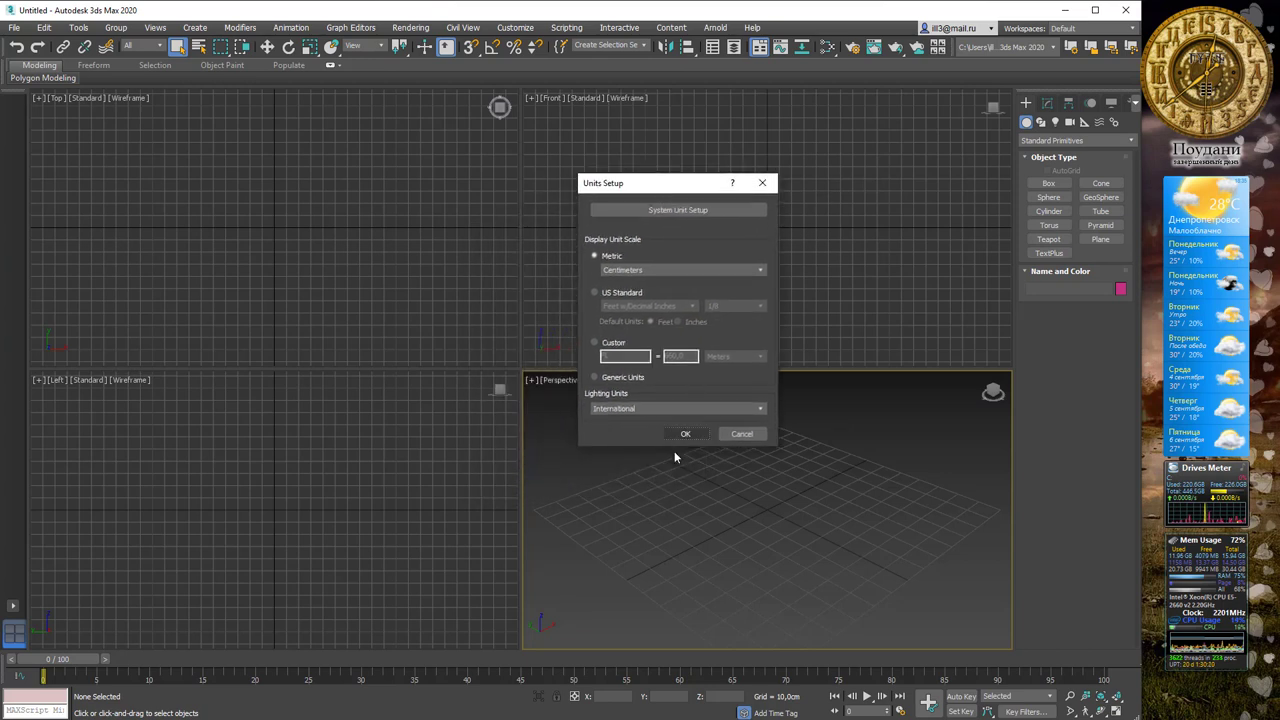
click(670, 435)
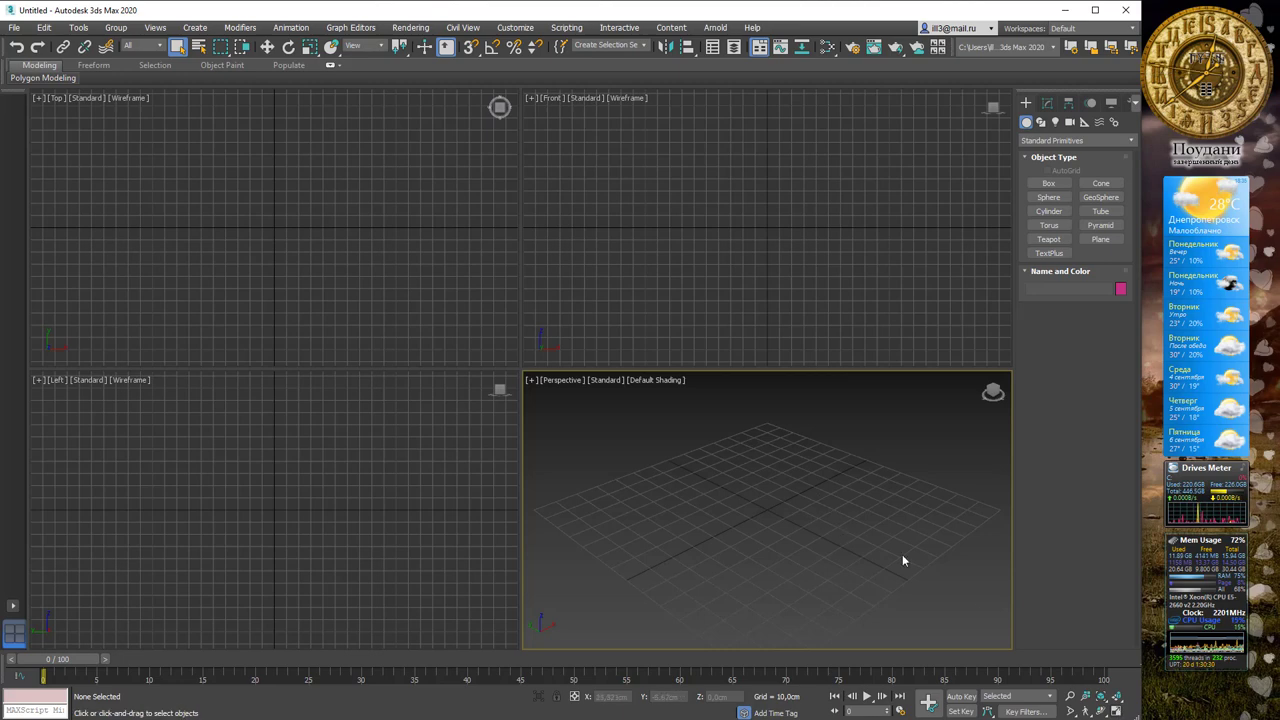
Maximize Perspective, then draw a green box on the left and a purple sphere at front right.
key(alt+w)
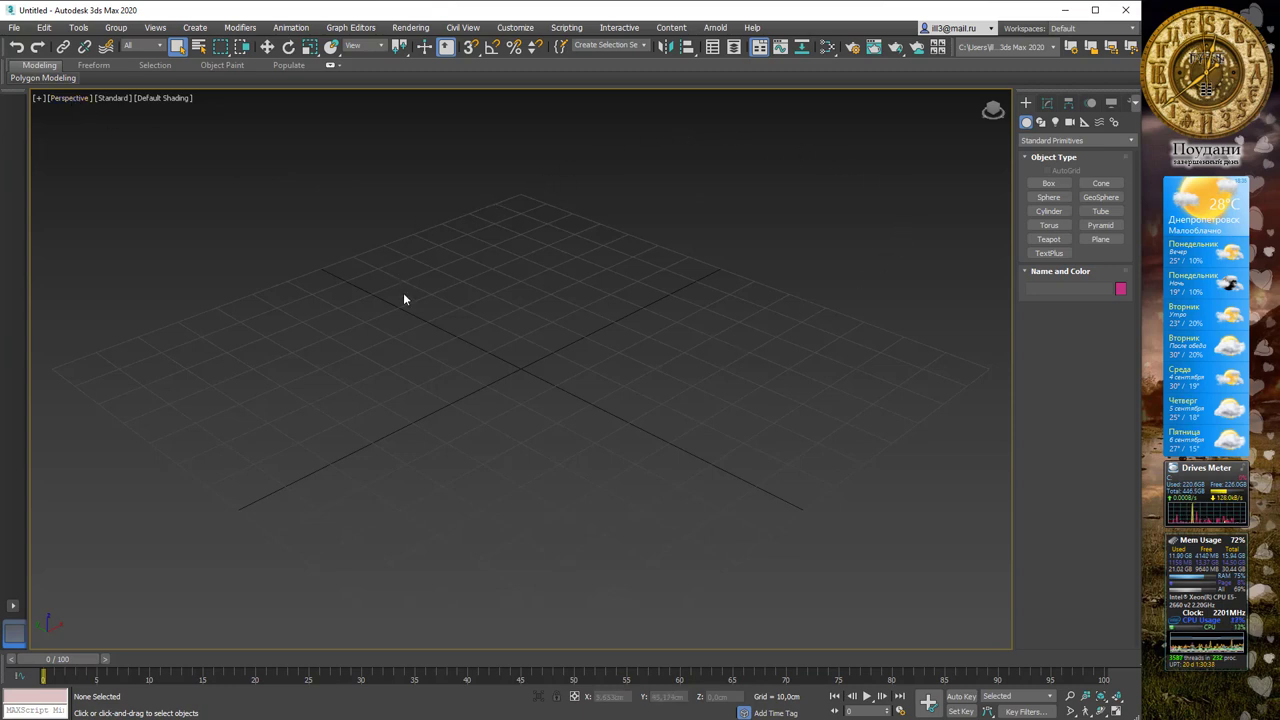
click(1048, 183)
drag(200, 320, 255, 436)
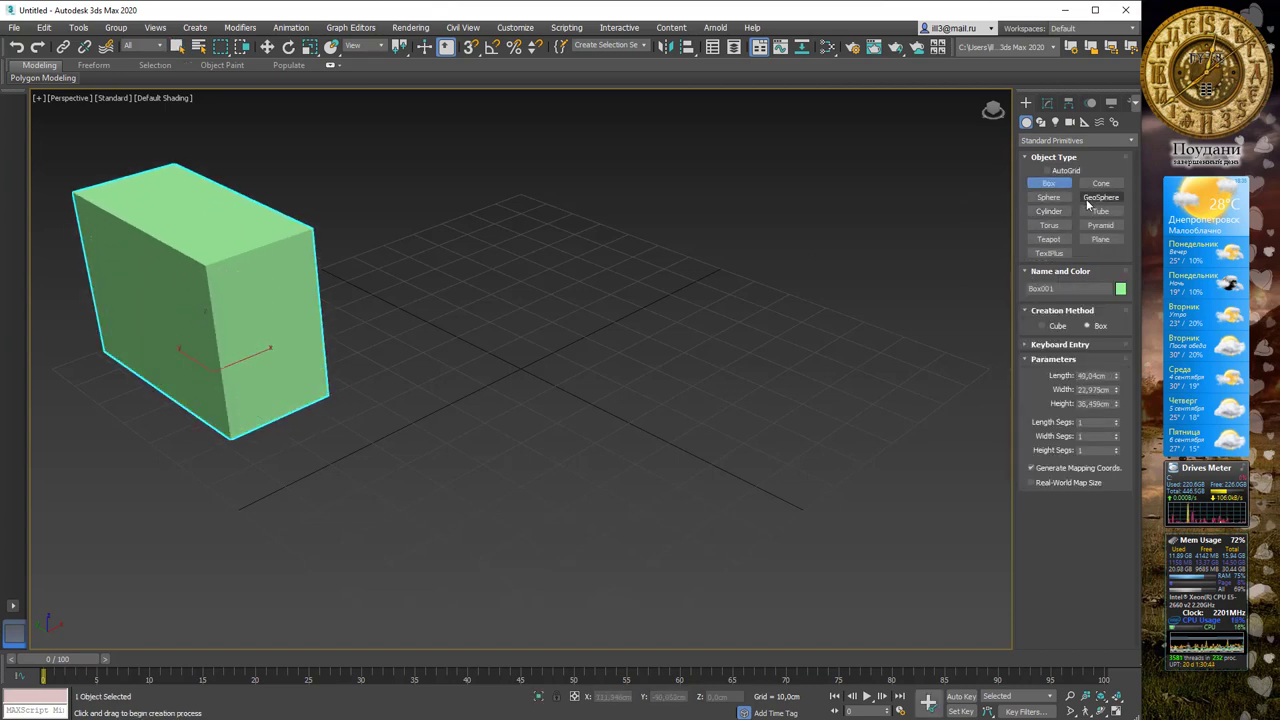
click(1048, 197)
drag(818, 492, 852, 545)
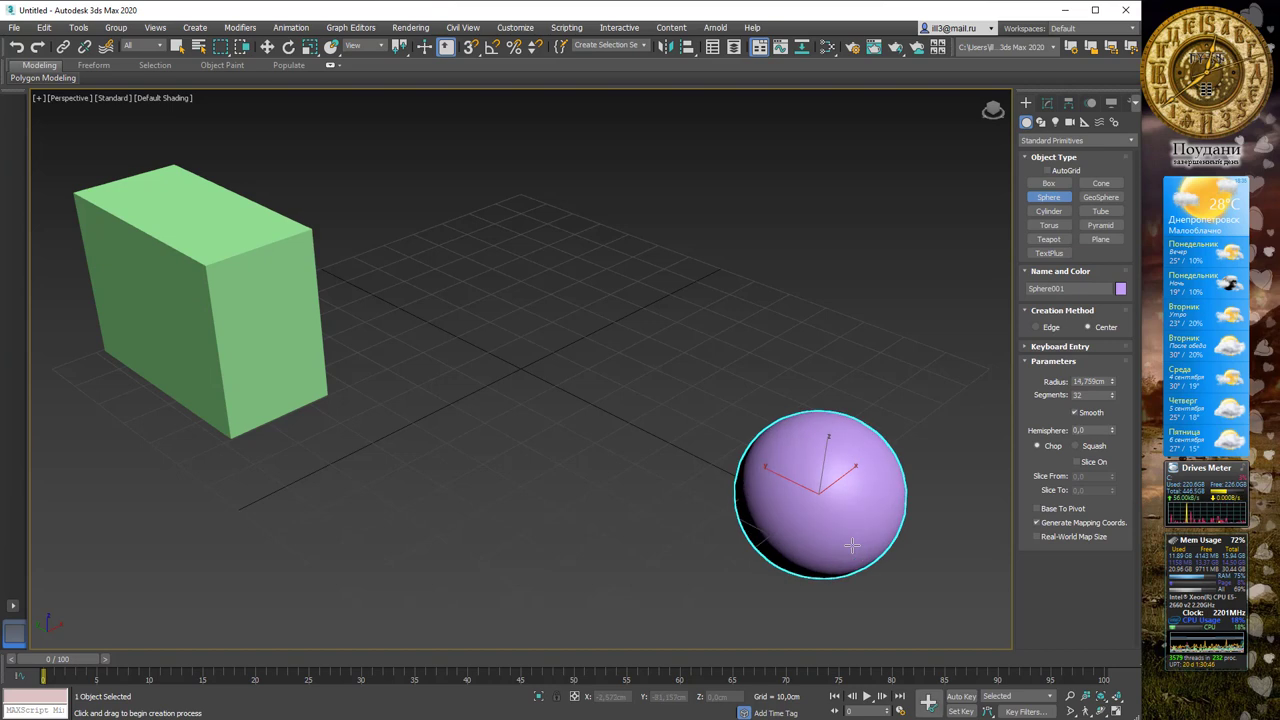
middle_drag(835, 500, 828, 452)
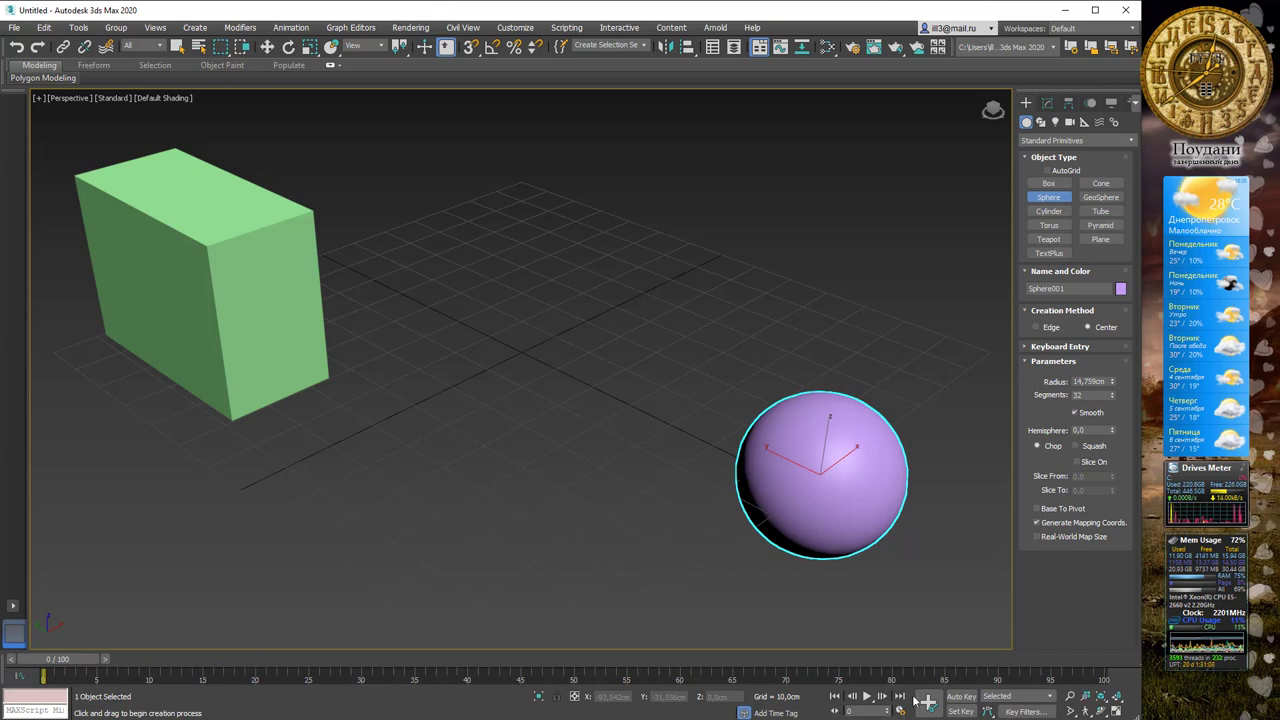
Preview and stop playback, rewind to frame 0, and enable Auto Key.
click(867, 697)
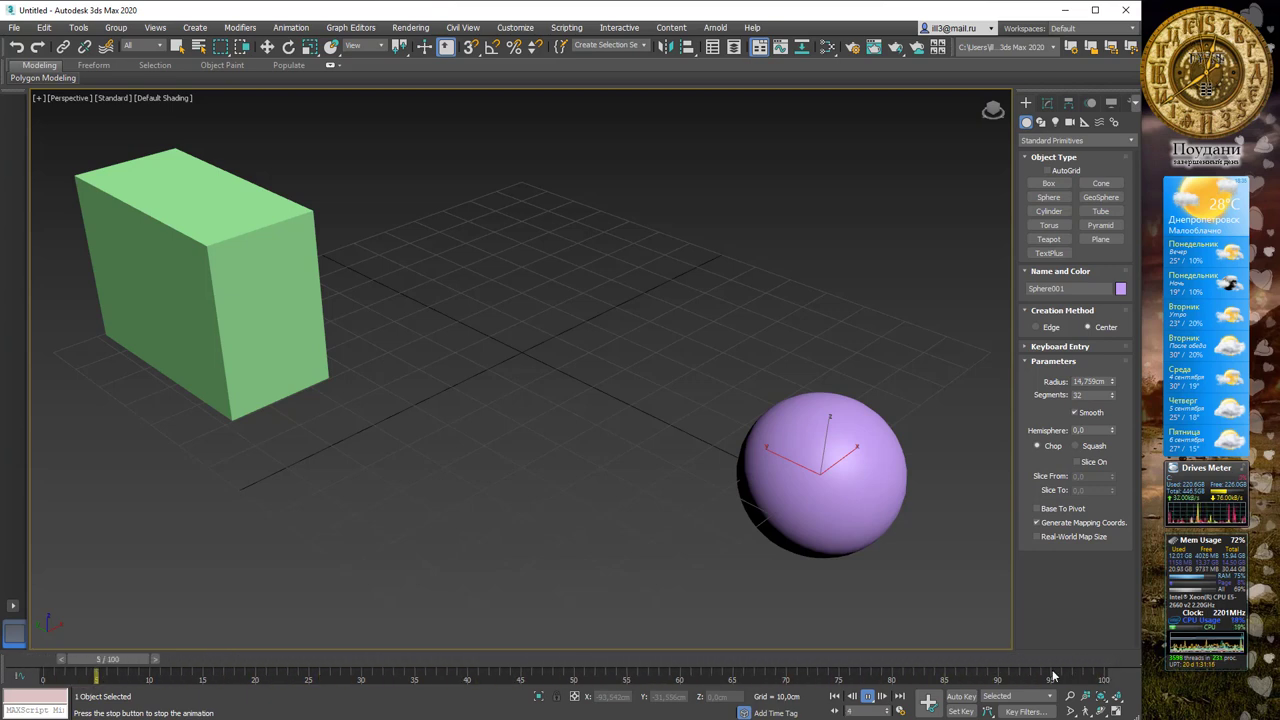
click(870, 698)
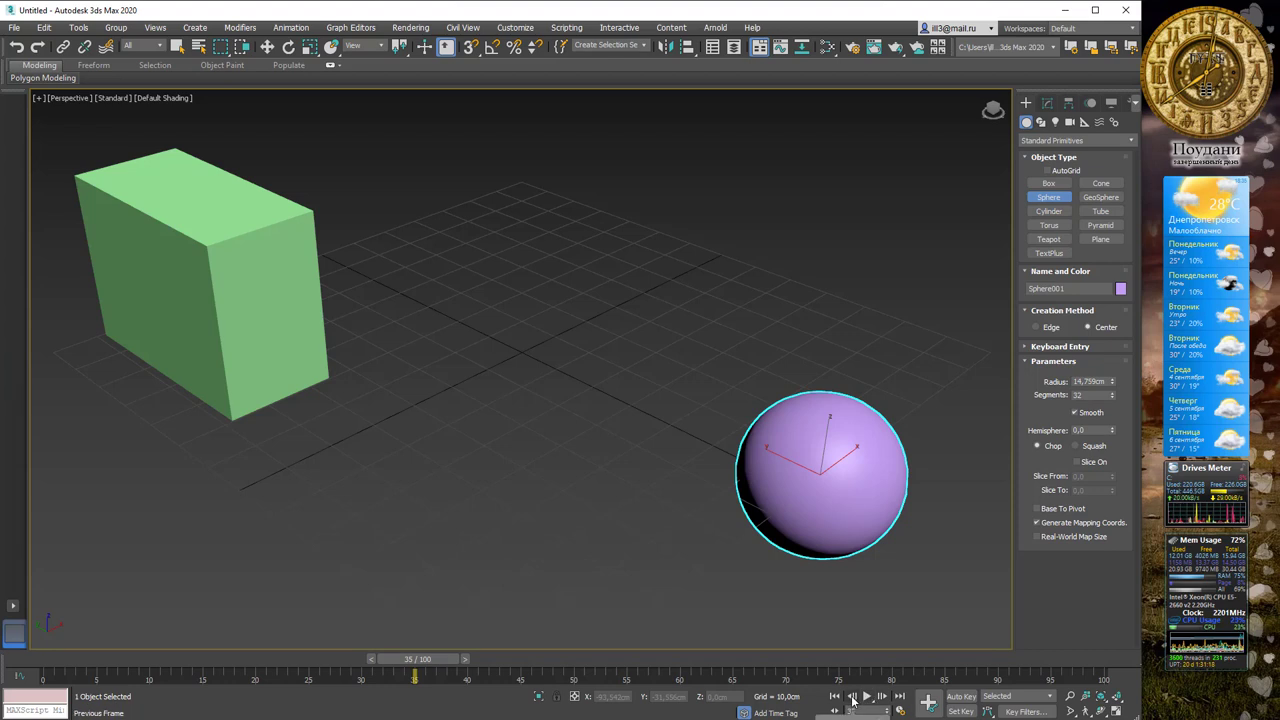
click(836, 697)
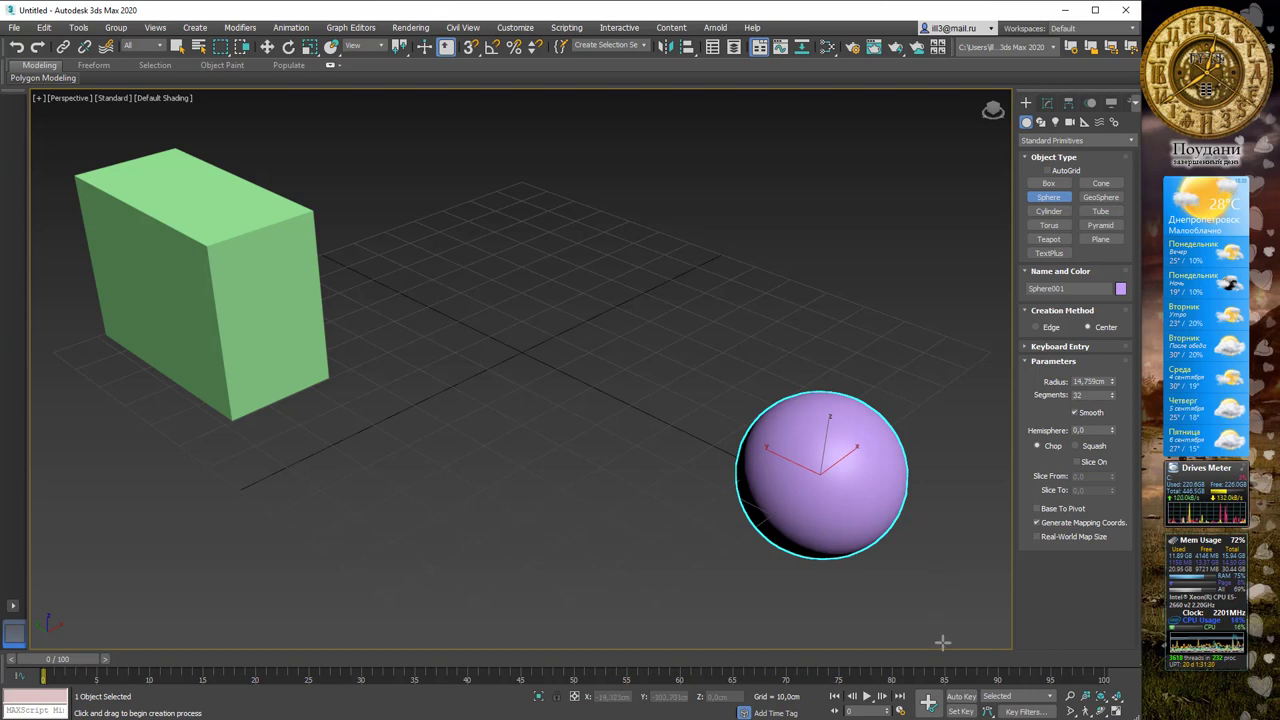
click(962, 697)
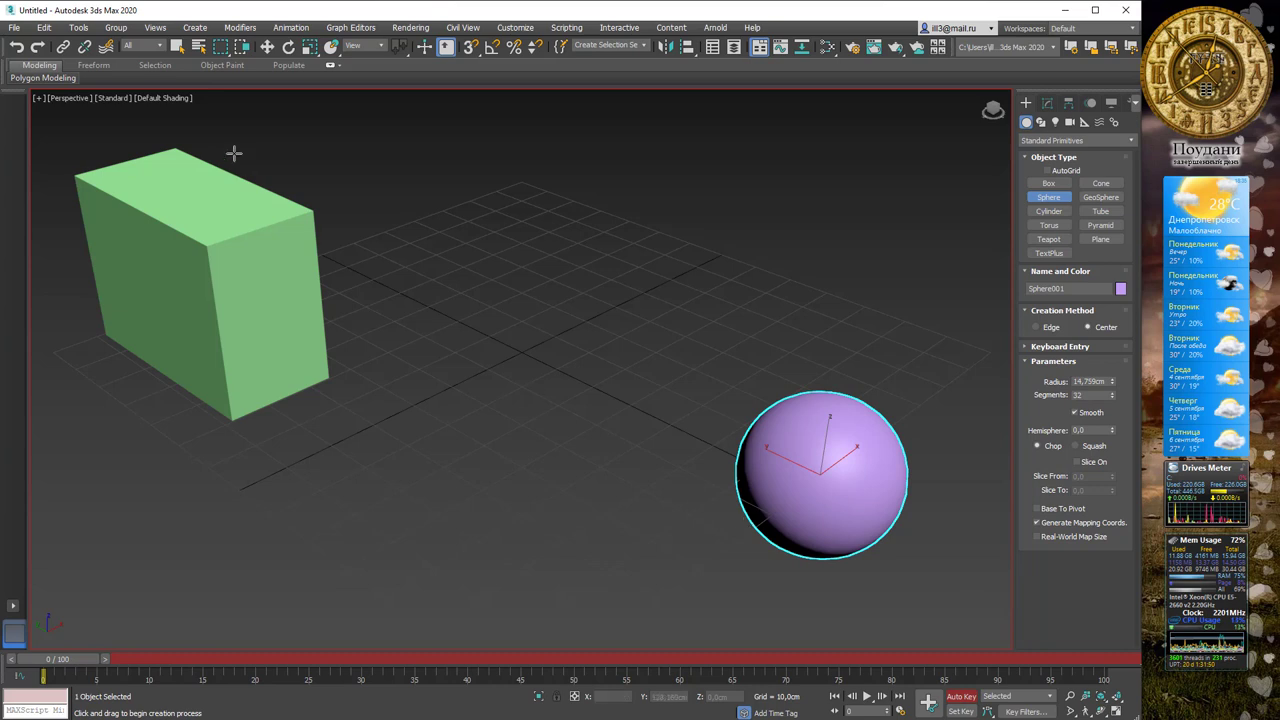
At frame 20, move the green box toward the back of the grid.
click(267, 46)
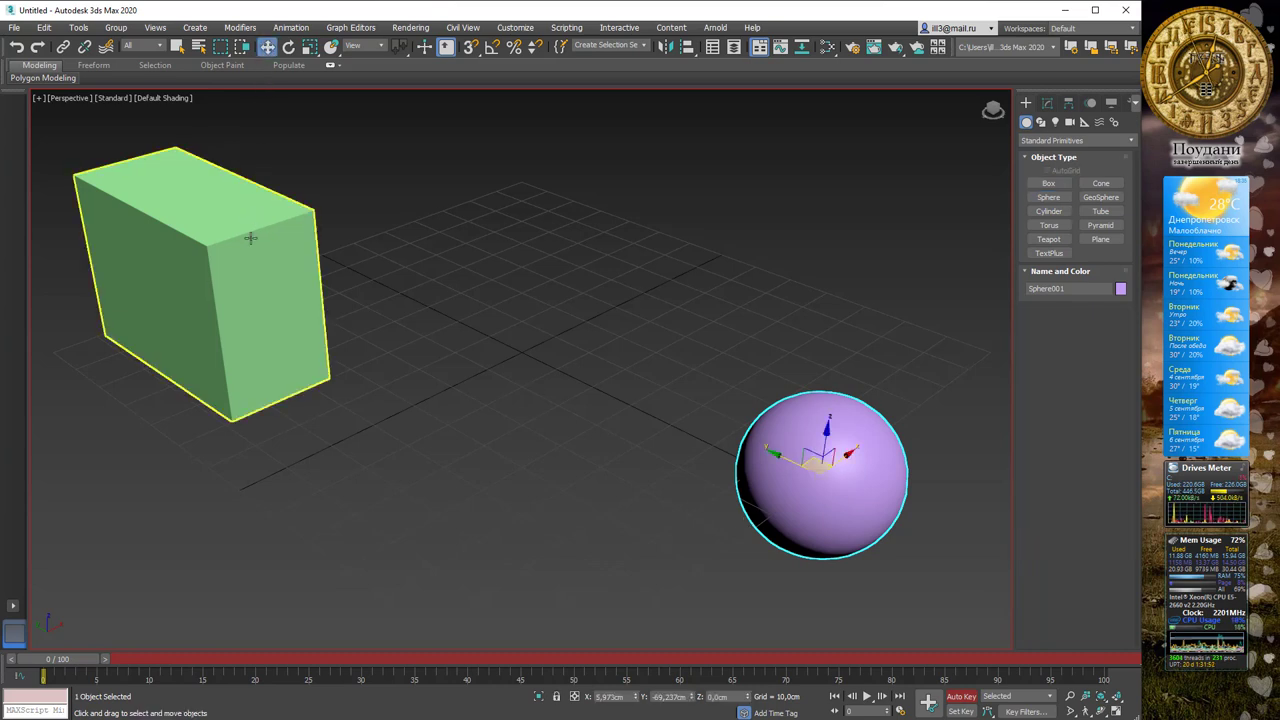
click(256, 277)
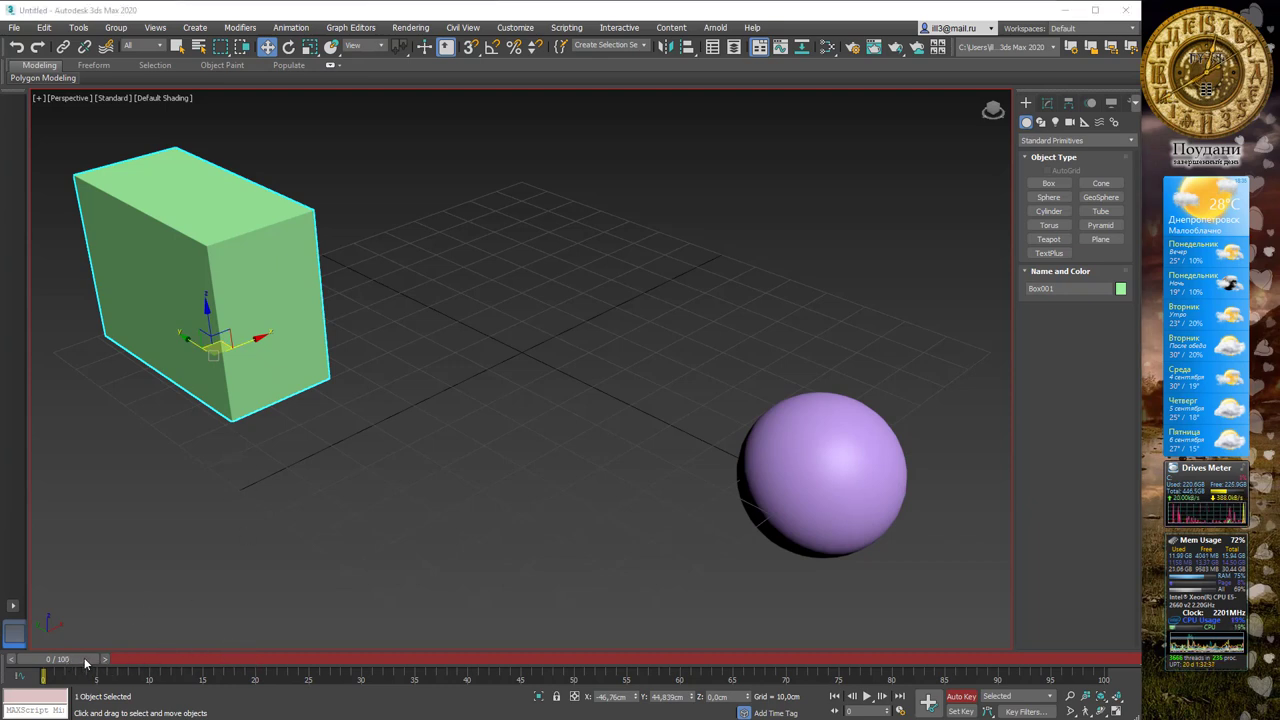
drag(85, 663, 295, 671)
key(w)
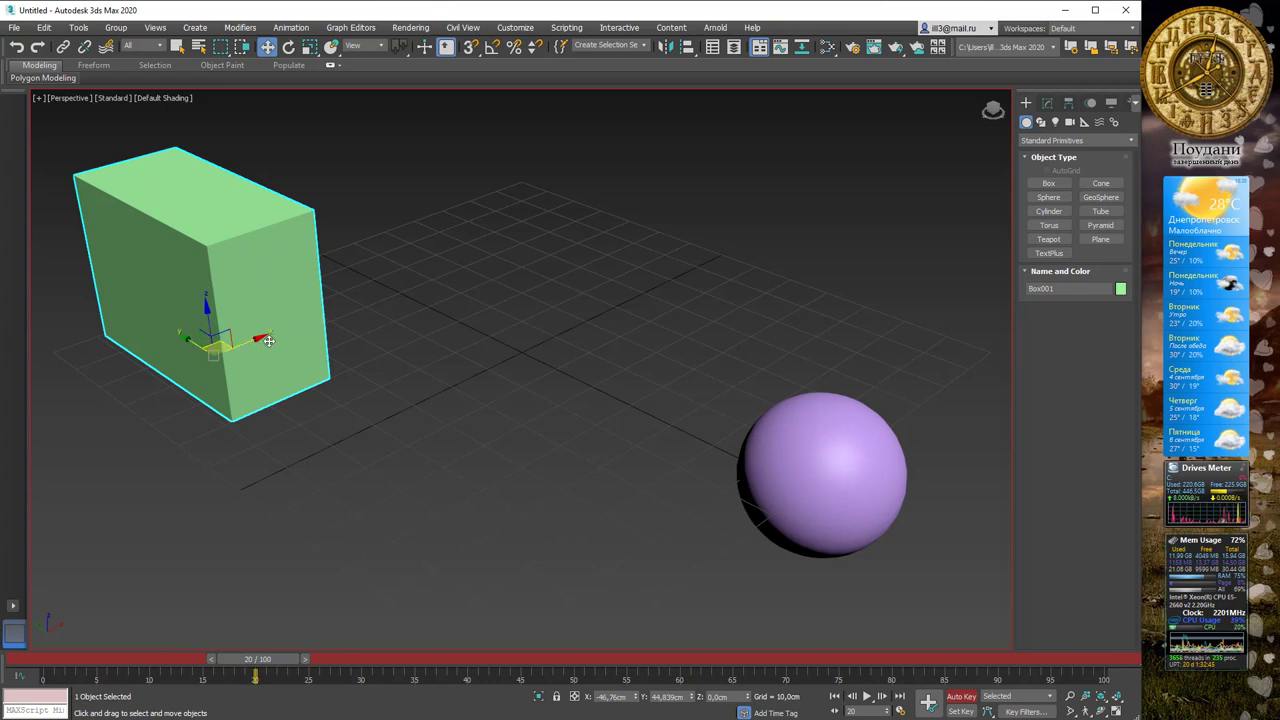
drag(252, 343, 467, 270)
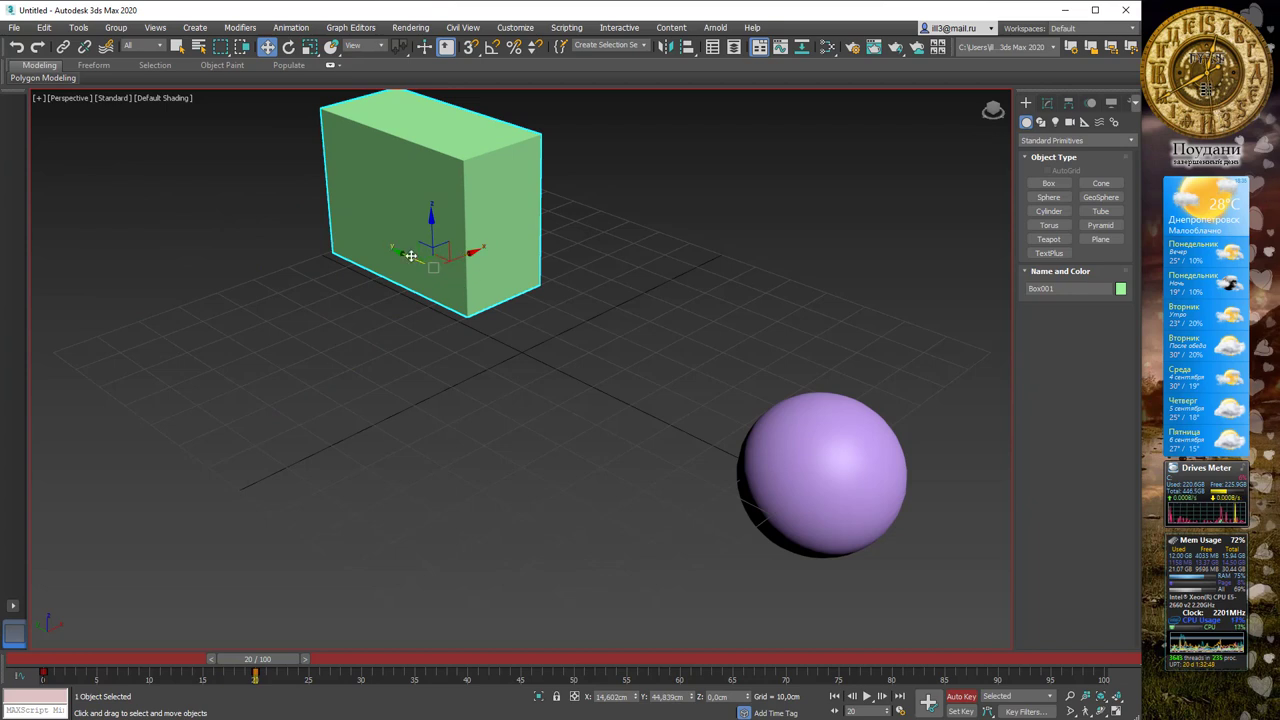
drag(410, 256, 405, 252)
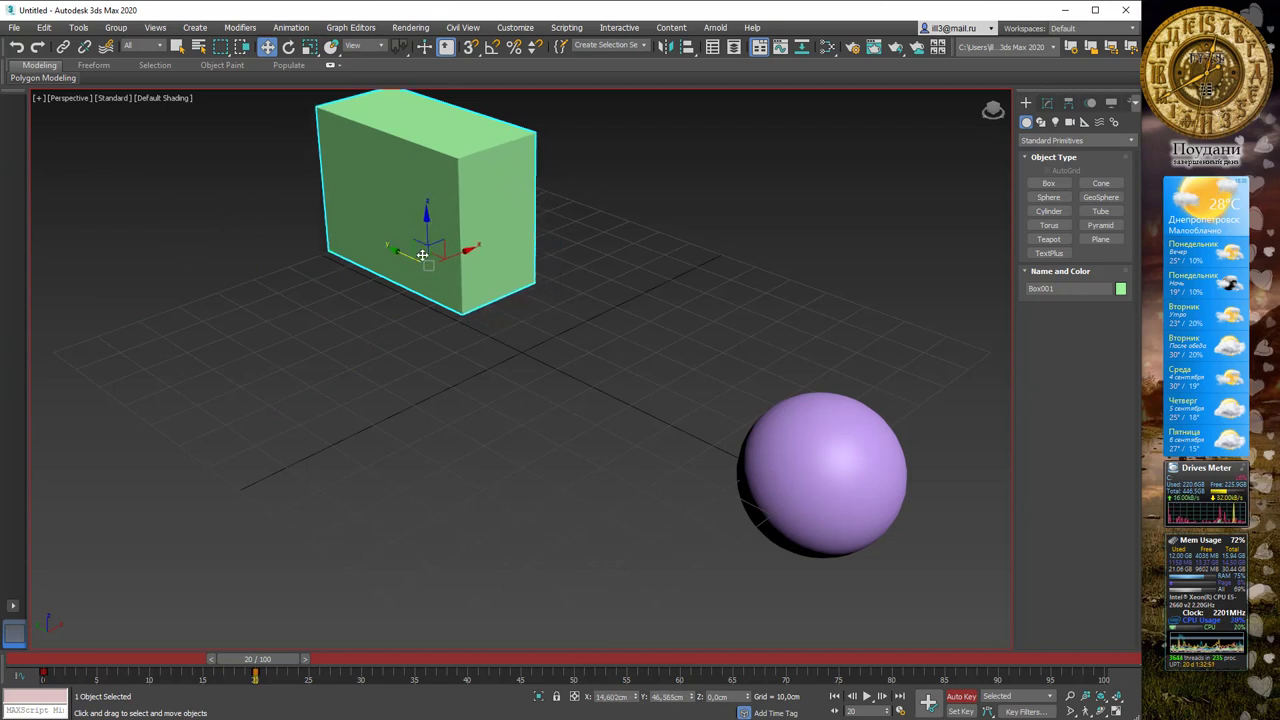
mouse_move(437, 248)
mouse_down()
mouse_move(485, 212)
mouse_move(533, 214)
mouse_up()
Move the purple sphere to the front centre, then advance to frame 50.
click(845, 470)
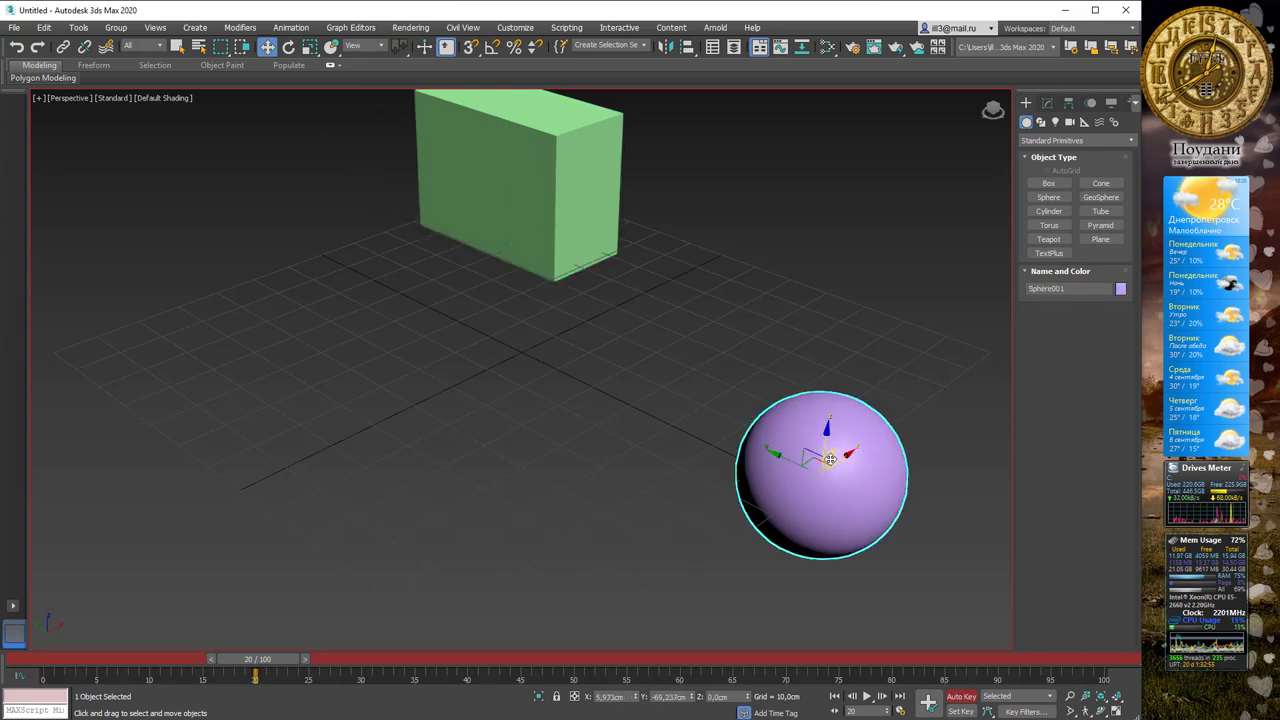
drag(830, 458, 496, 484)
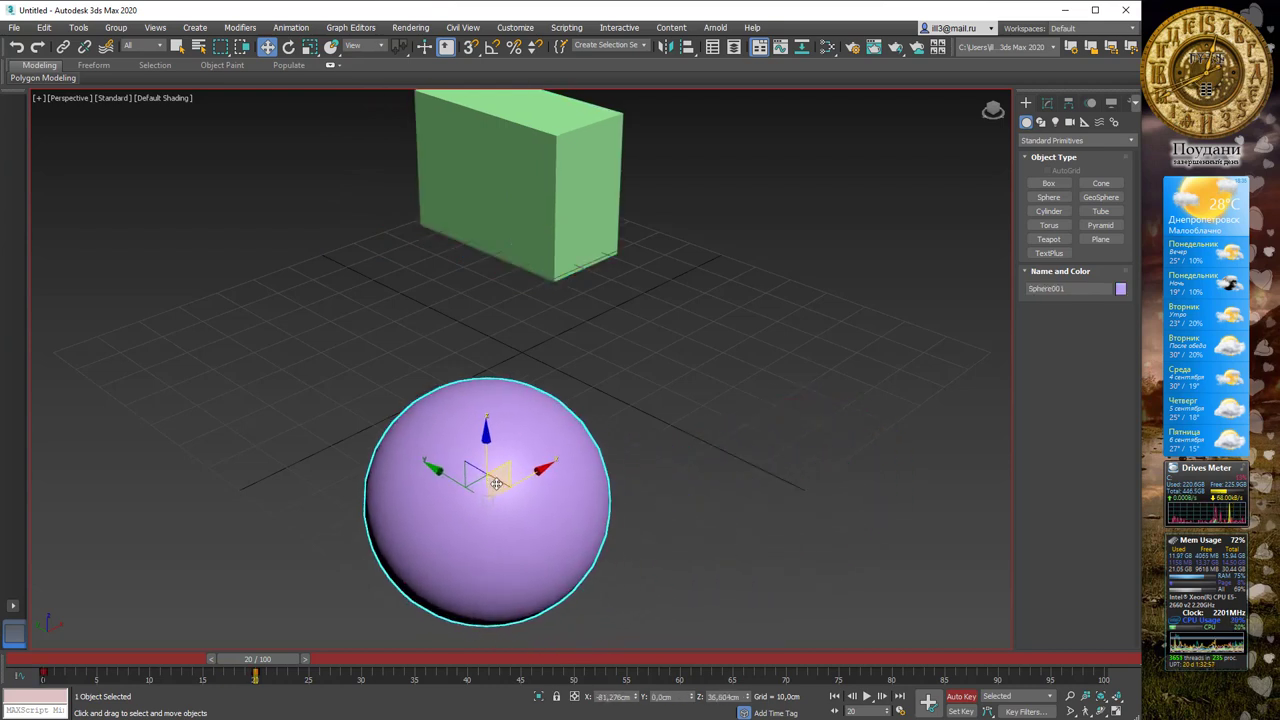
drag(258, 664, 570, 664)
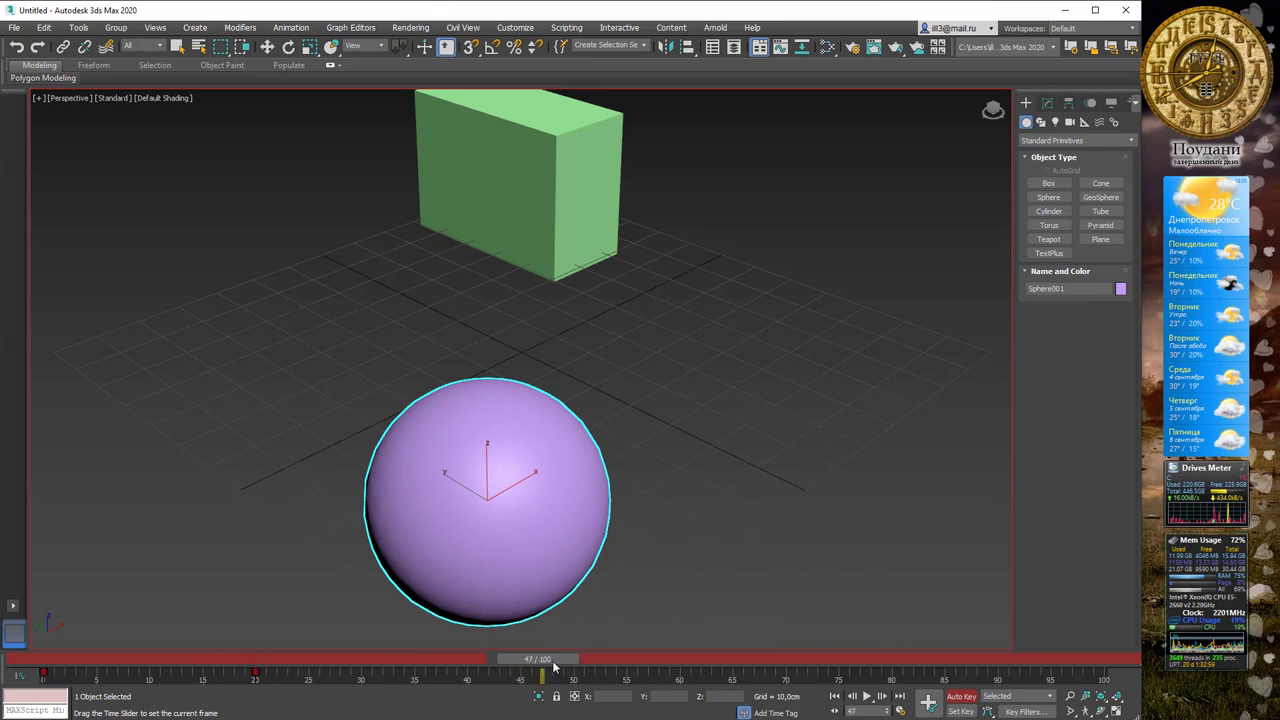
At frame 50, move the sphere to the upper left and the box to the right front.
key(w)
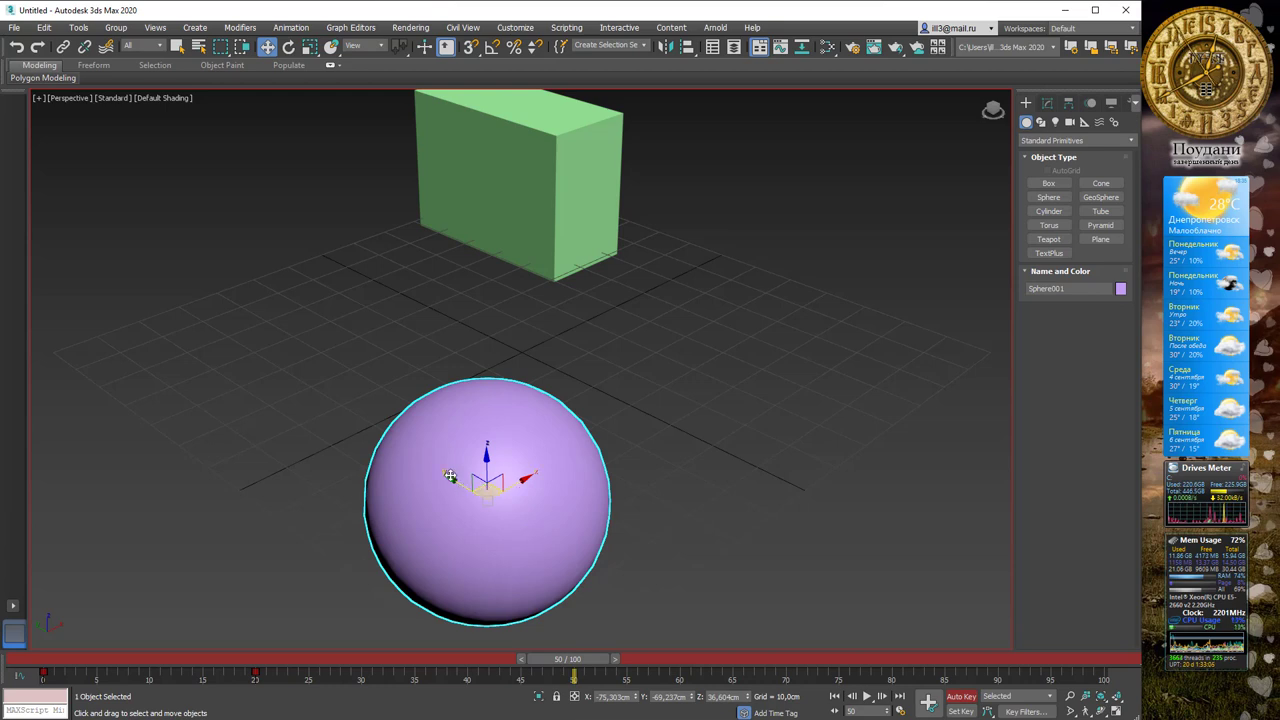
drag(450, 476, 146, 265)
click(556, 218)
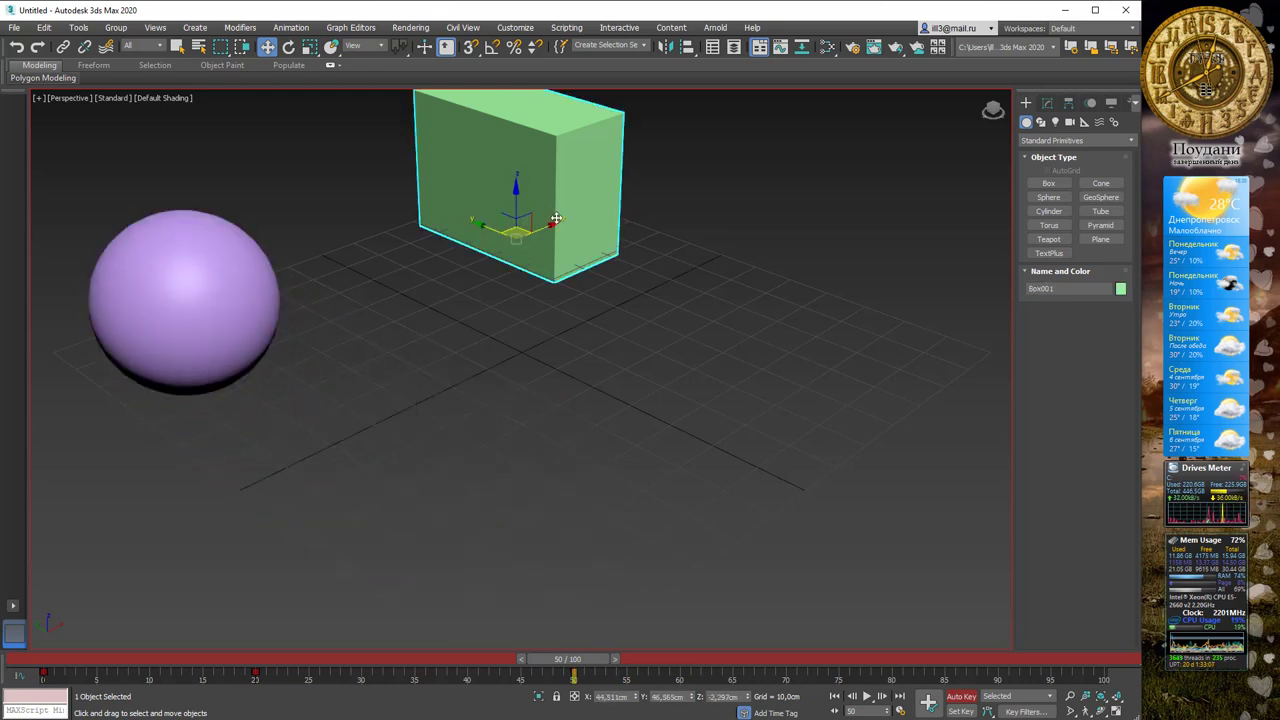
drag(516, 236, 780, 478)
At frame 100, move the sphere toward the back and the box to the lower left front.
drag(585, 662, 1104, 663)
click(247, 308)
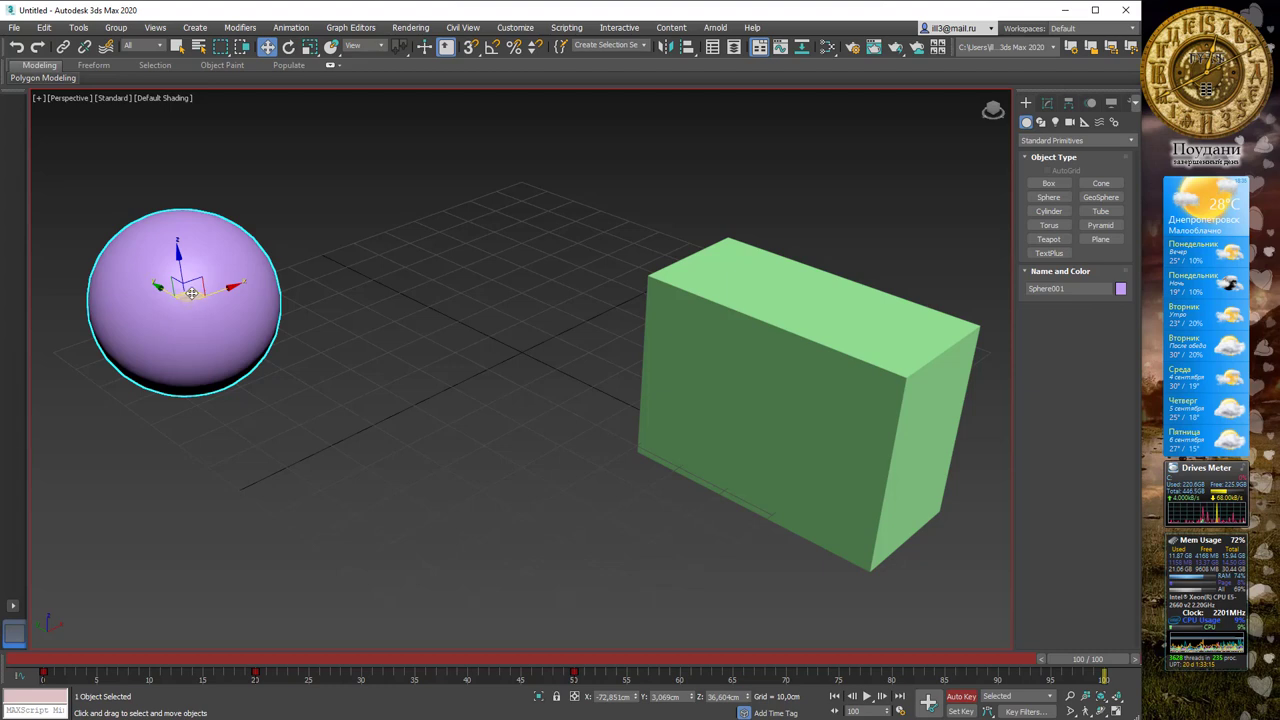
drag(191, 293, 509, 191)
click(849, 409)
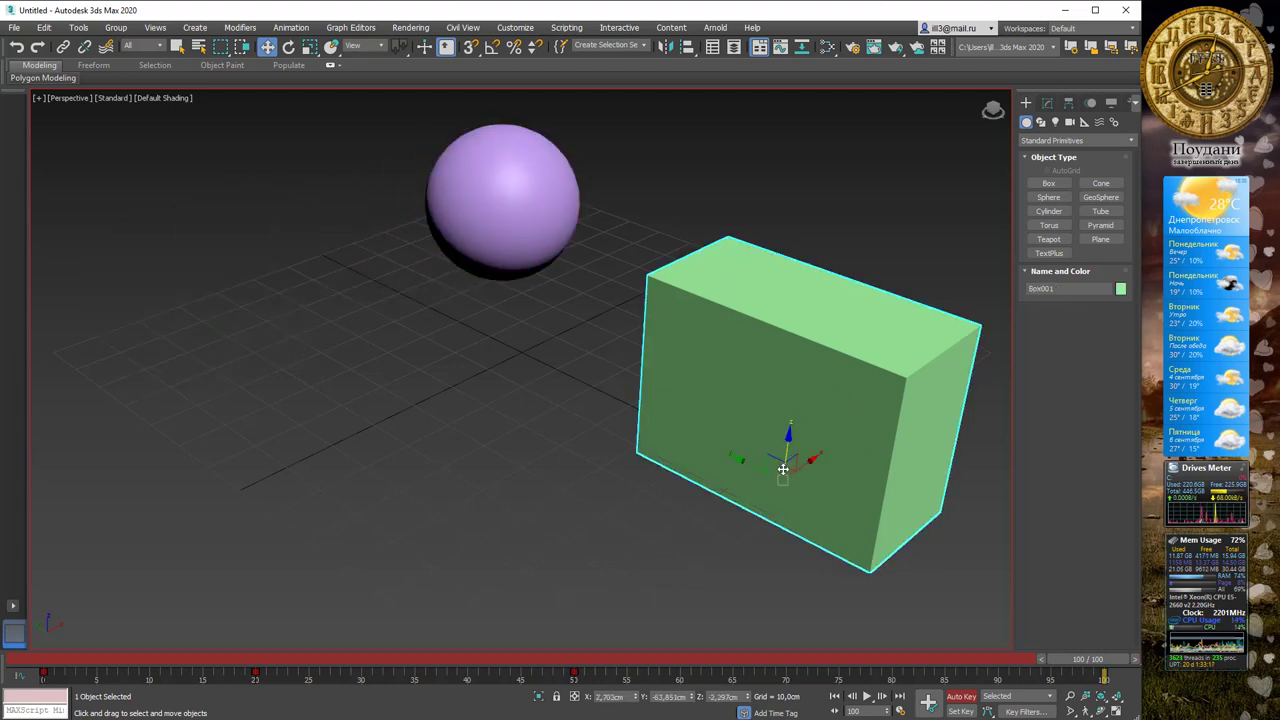
drag(783, 469, 218, 506)
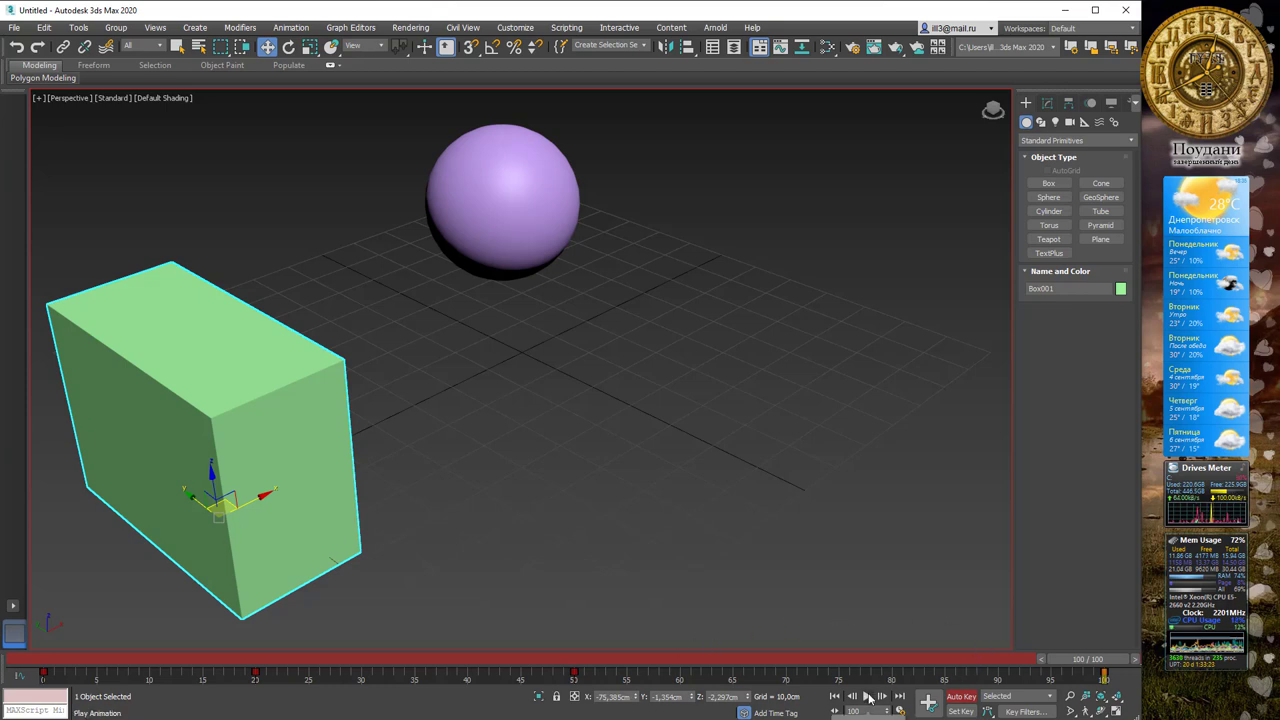
Play the animation, stop it, turn off Auto Key, and return to frame 0.
click(868, 697)
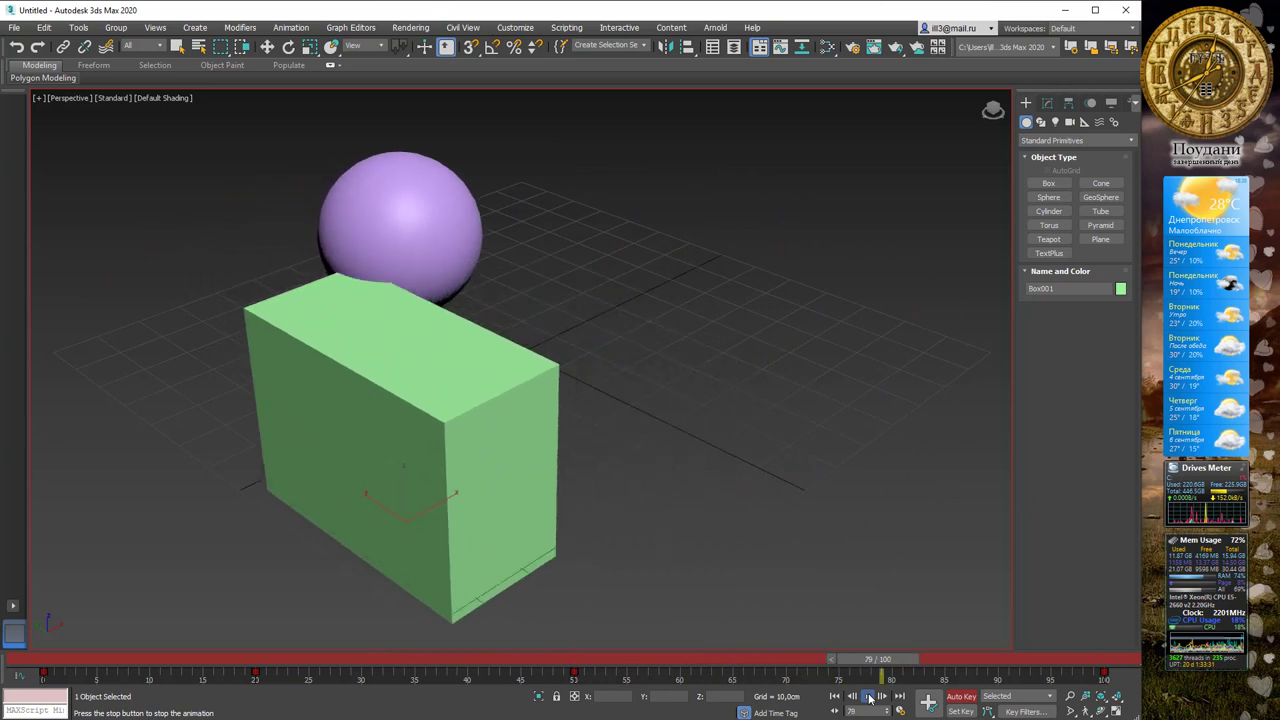
click(869, 698)
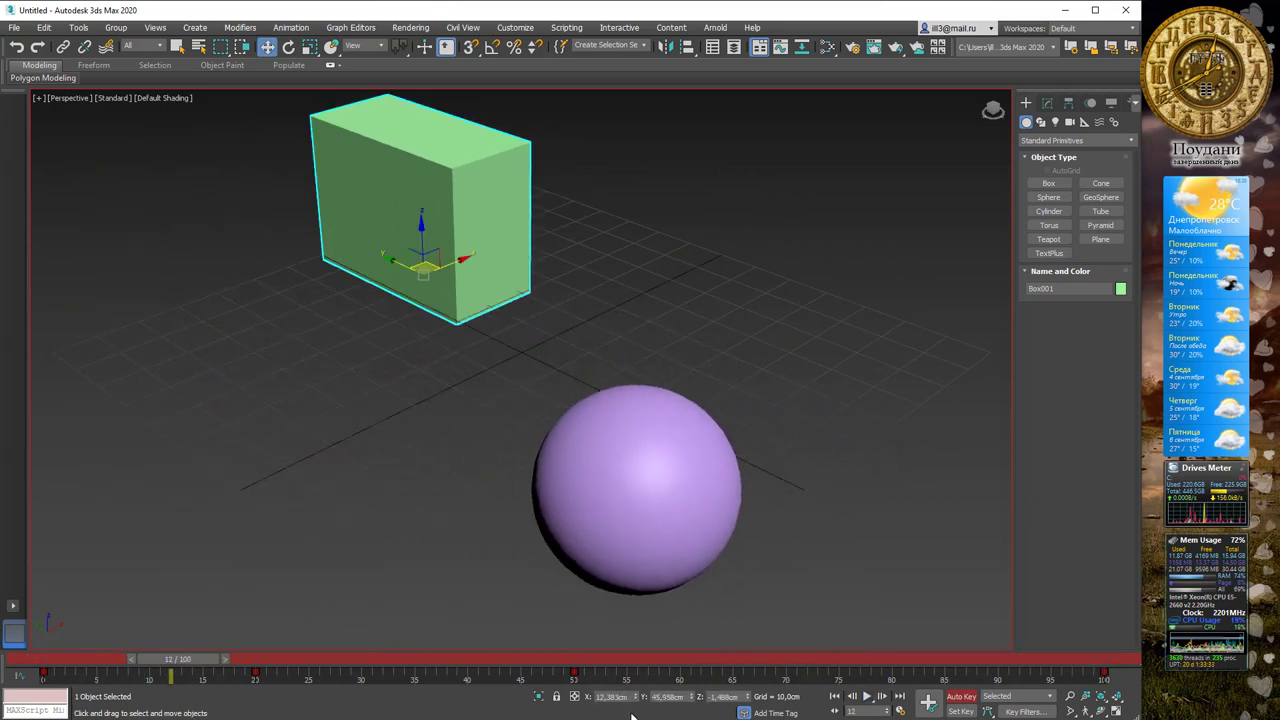
key(n)
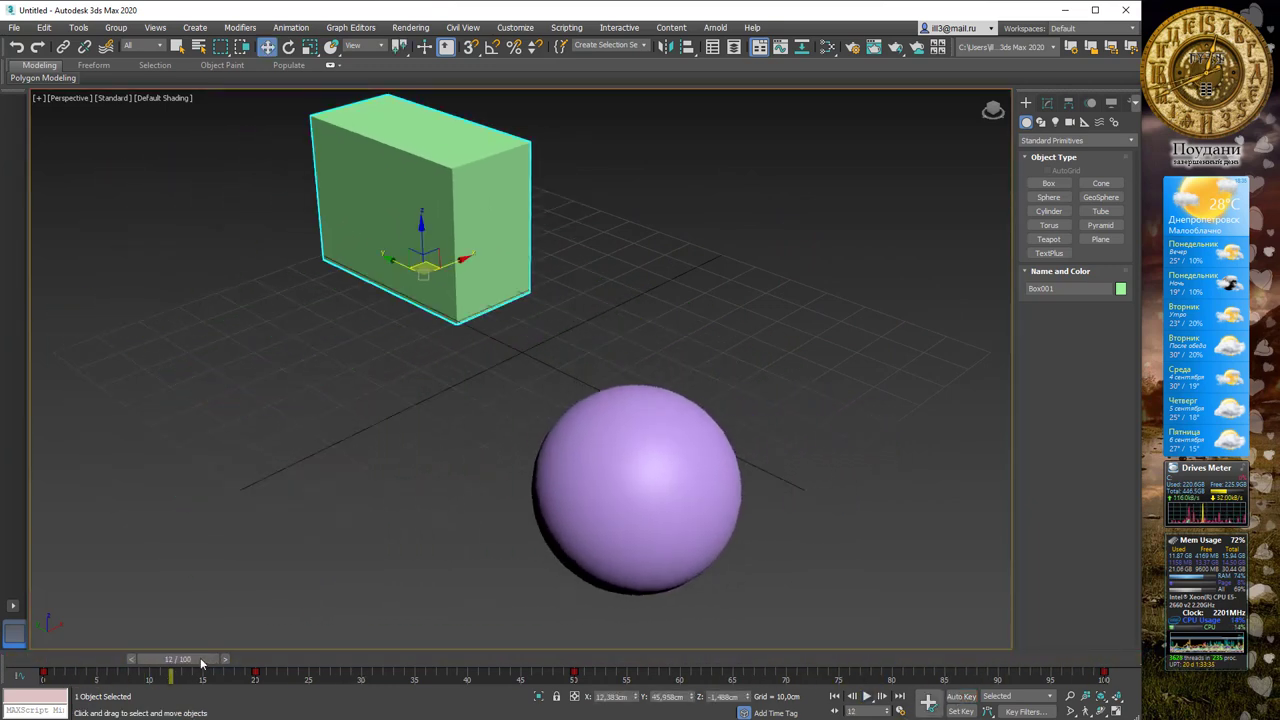
drag(201, 663, 60, 659)
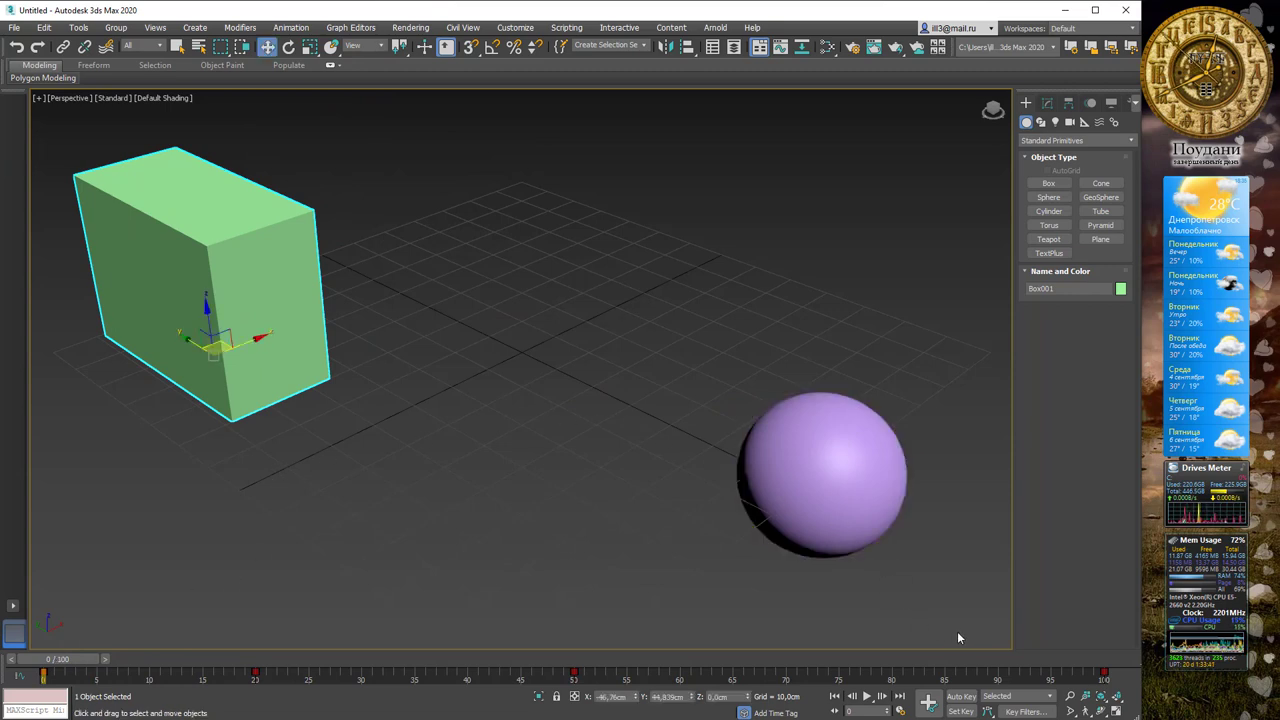
Bring up Render Setup for the Scanline Renderer and move its window left.
click(853, 55)
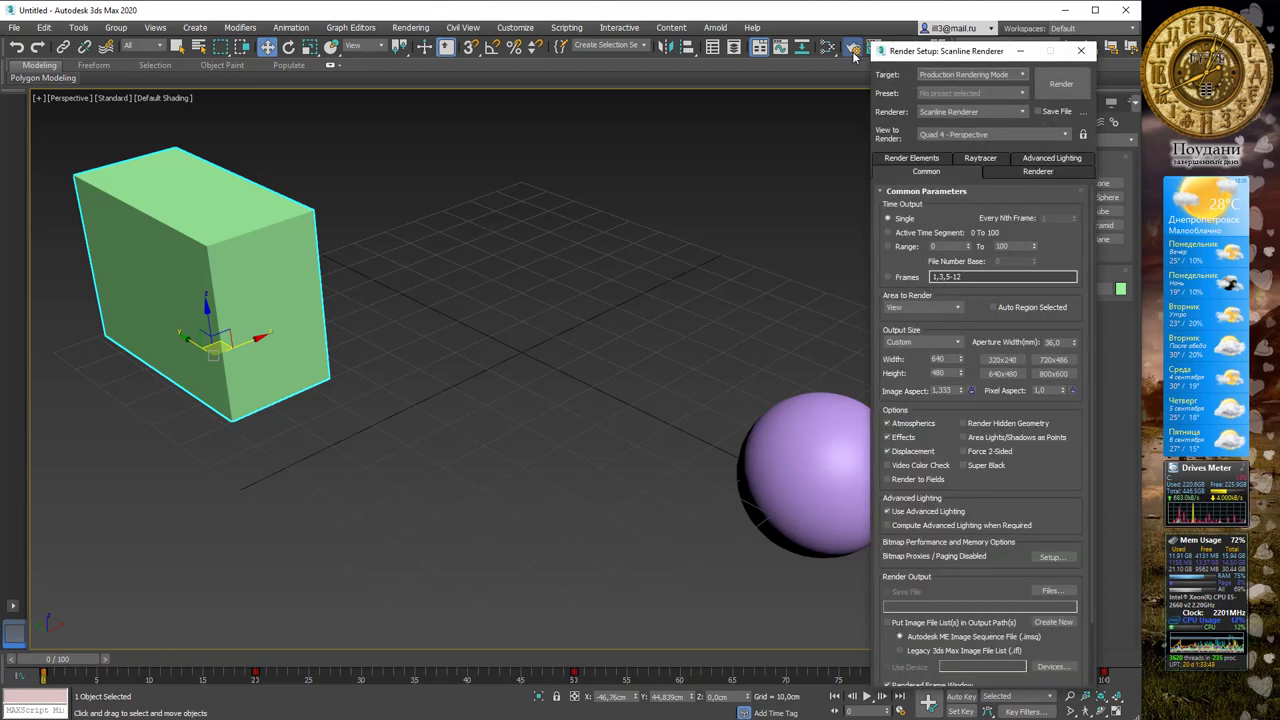
drag(955, 57, 683, 48)
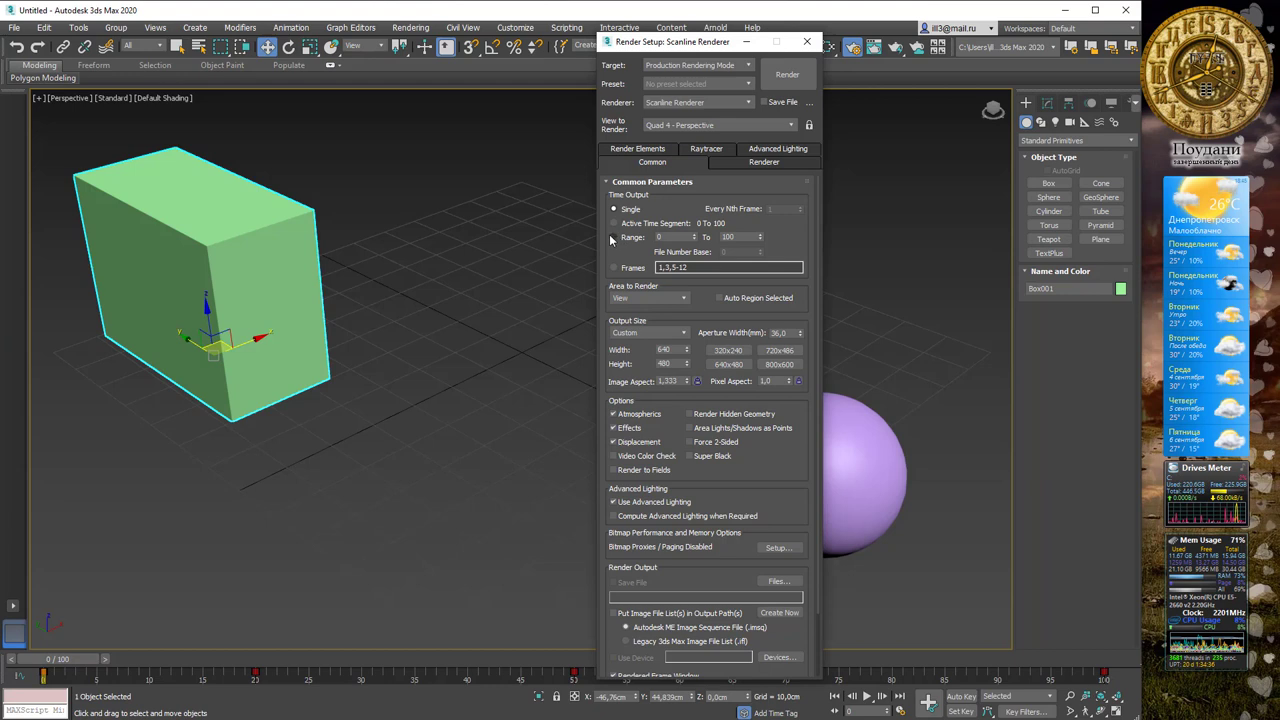
Set the render time output to Range 0–100 and the output size to 800x600.
click(613, 237)
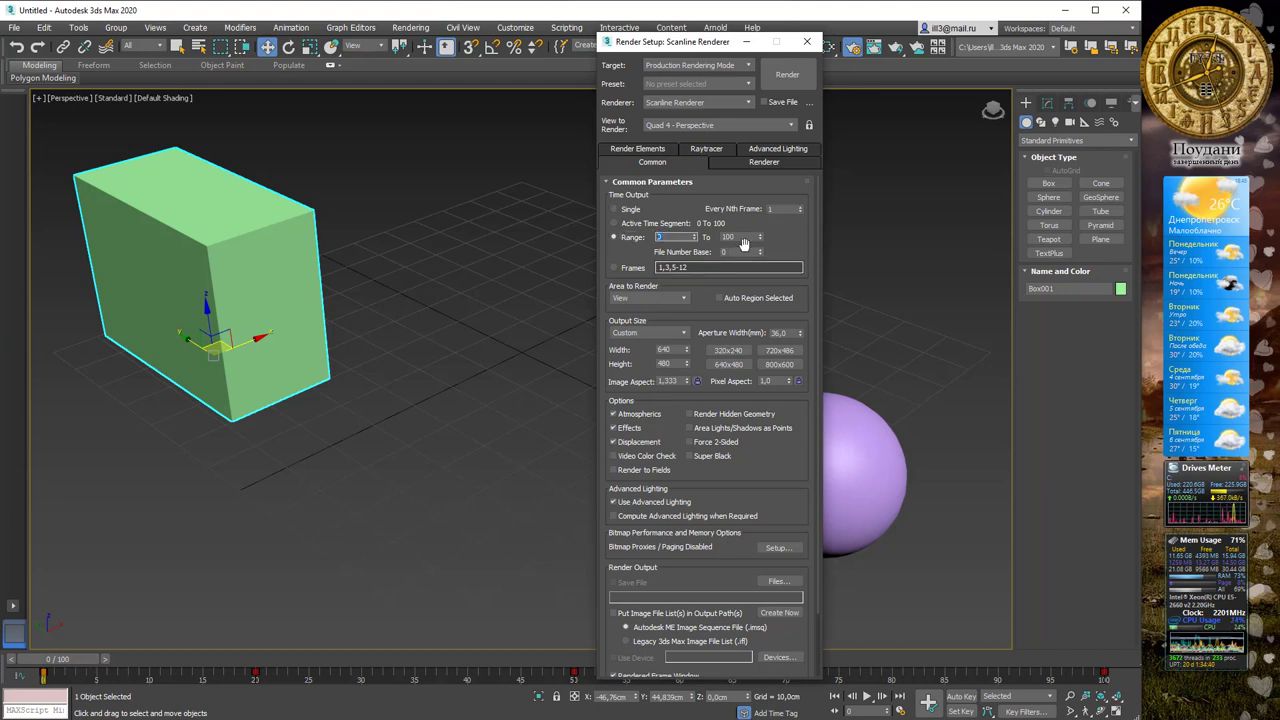
click(737, 238)
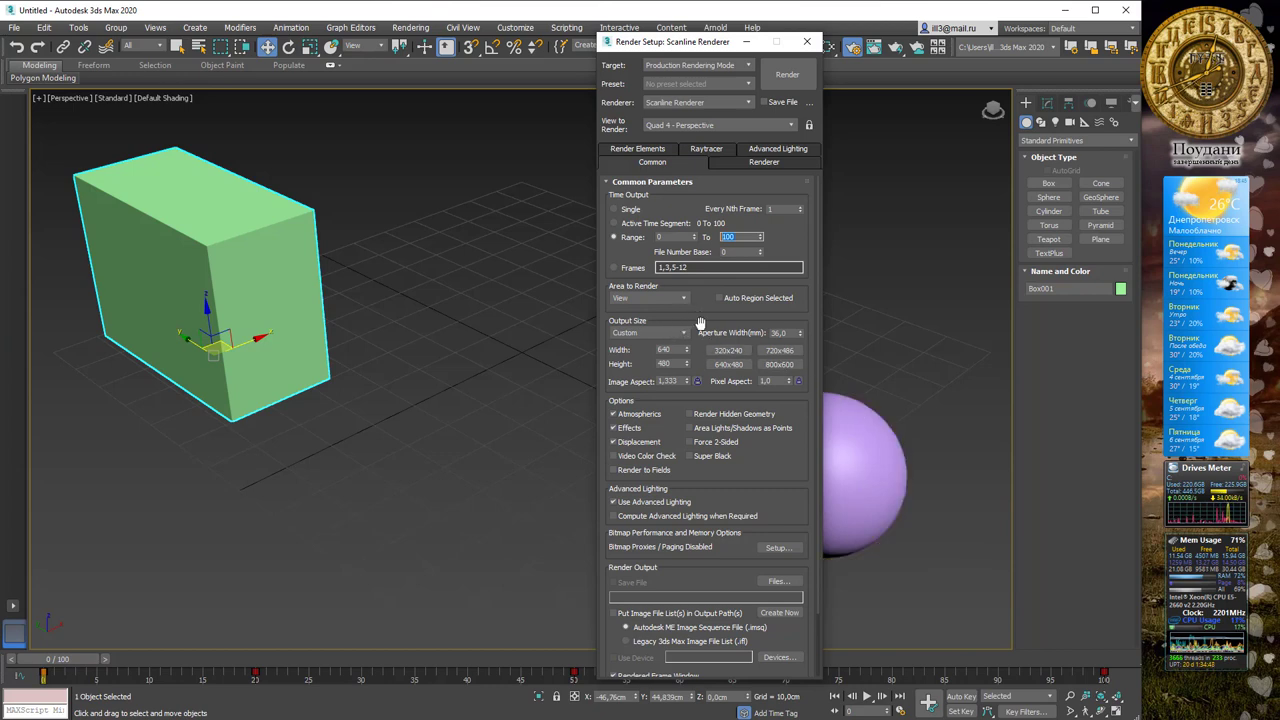
click(781, 351)
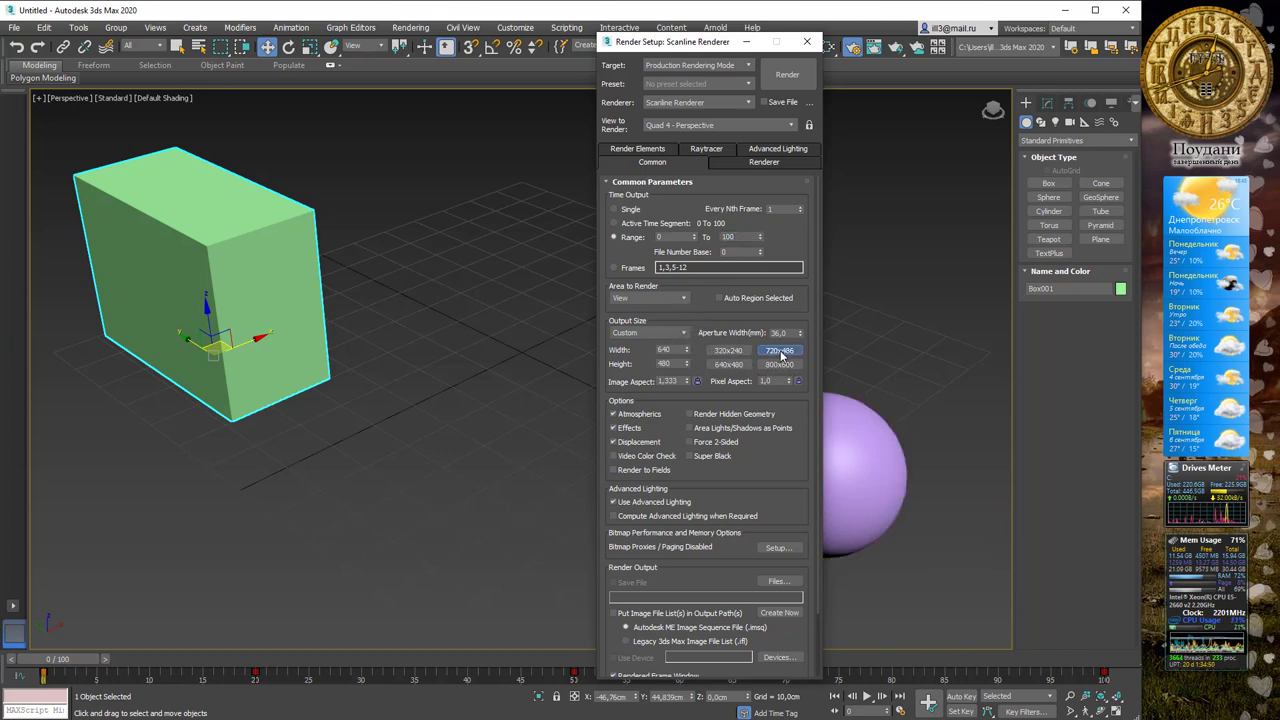
click(781, 365)
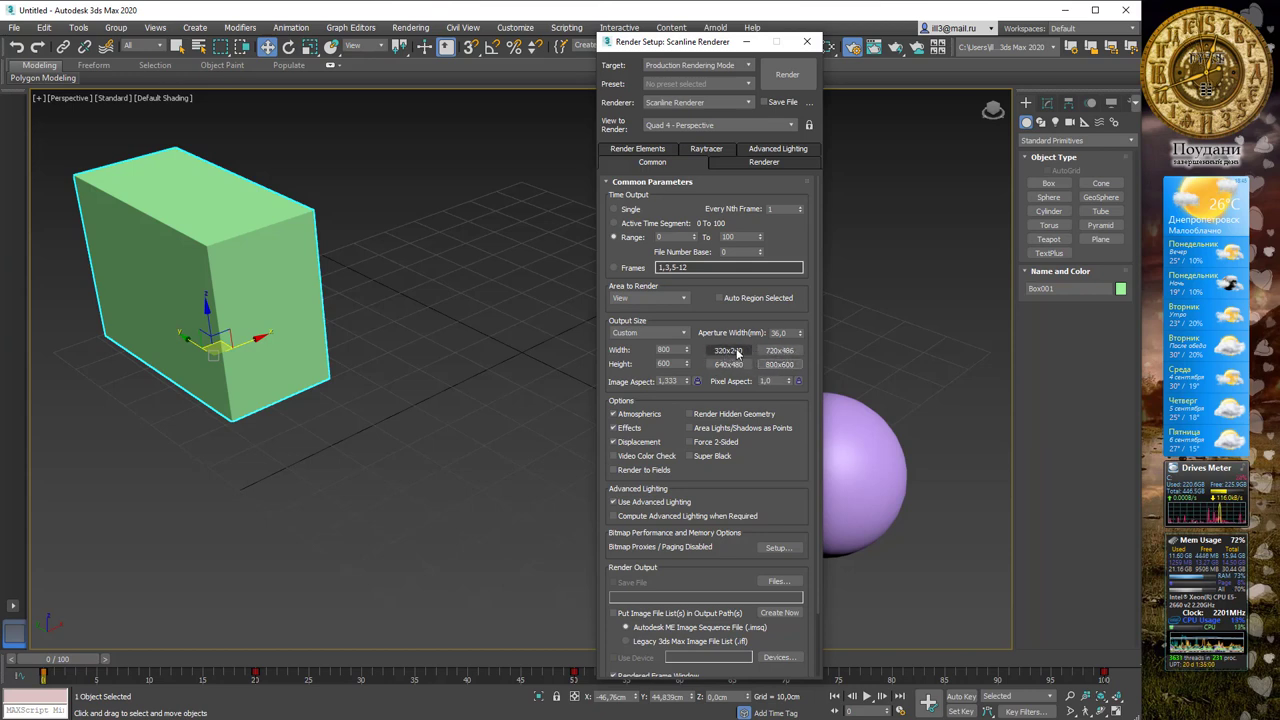
click(668, 350)
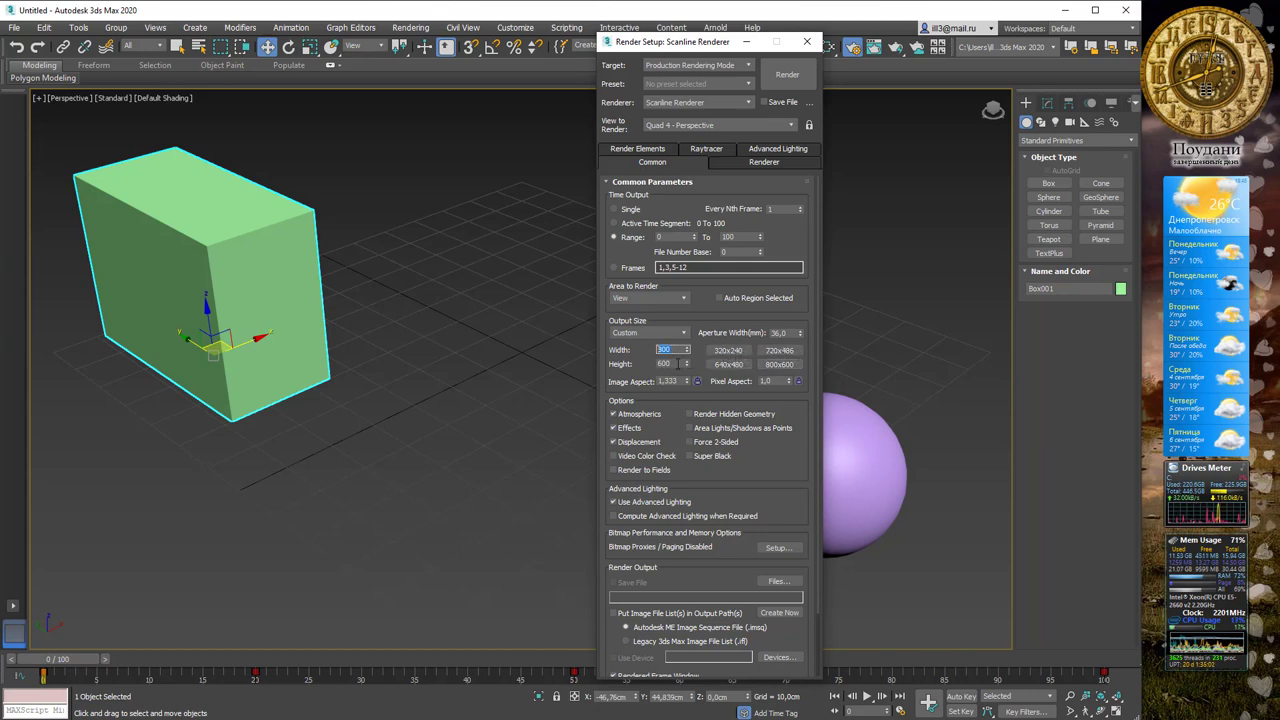
click(675, 364)
scroll(766, 470, down, 3)
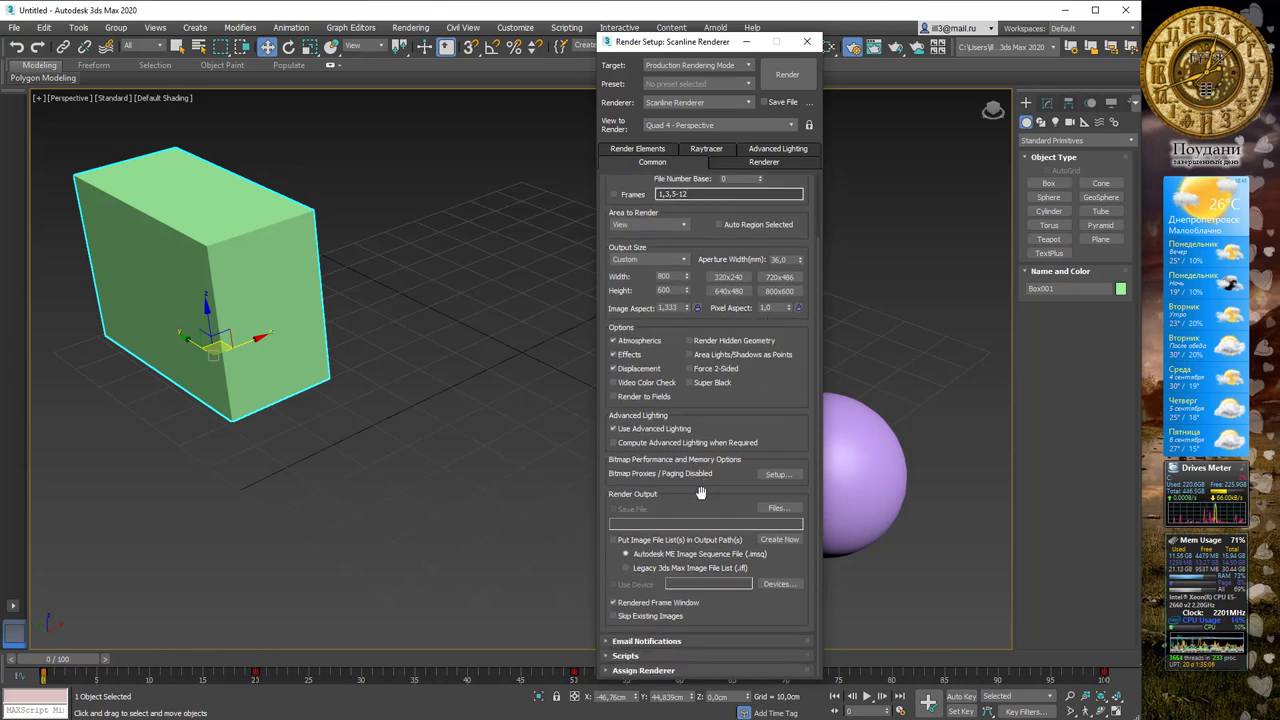
Save the render output to the Desktop as AVI file 'лабаротна 1 a.avi' with default compression.
click(778, 510)
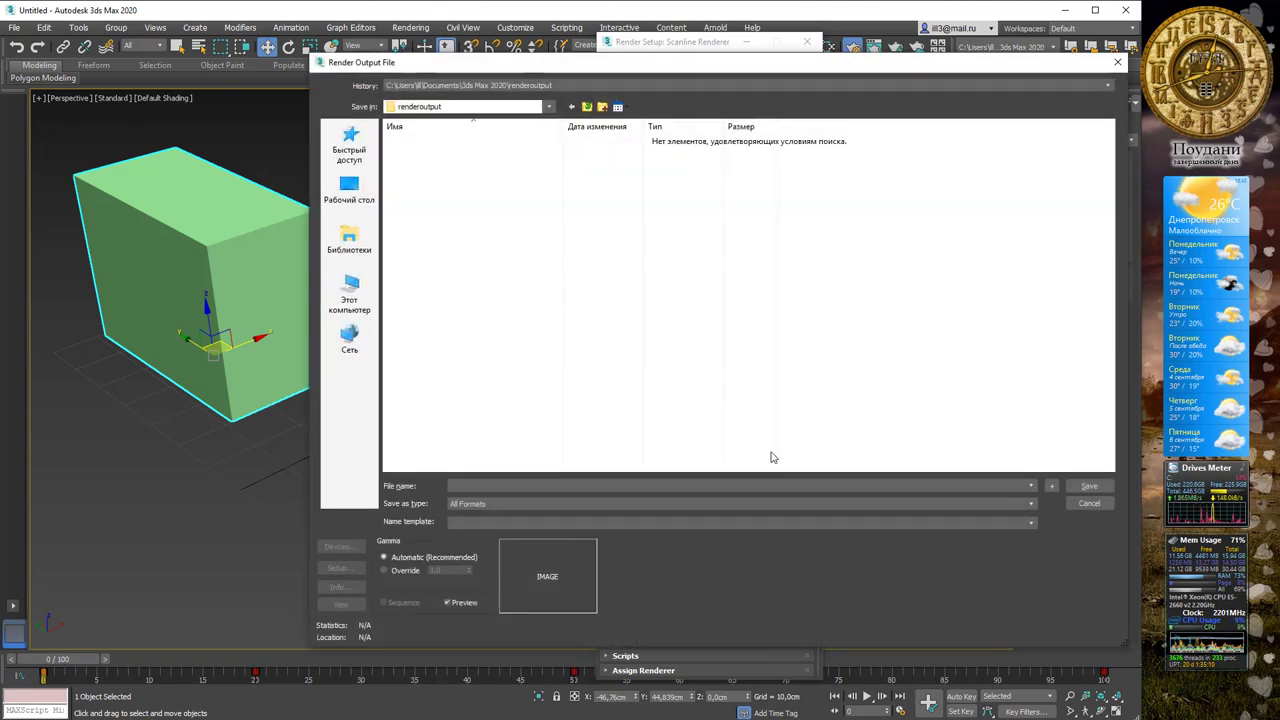
click(349, 190)
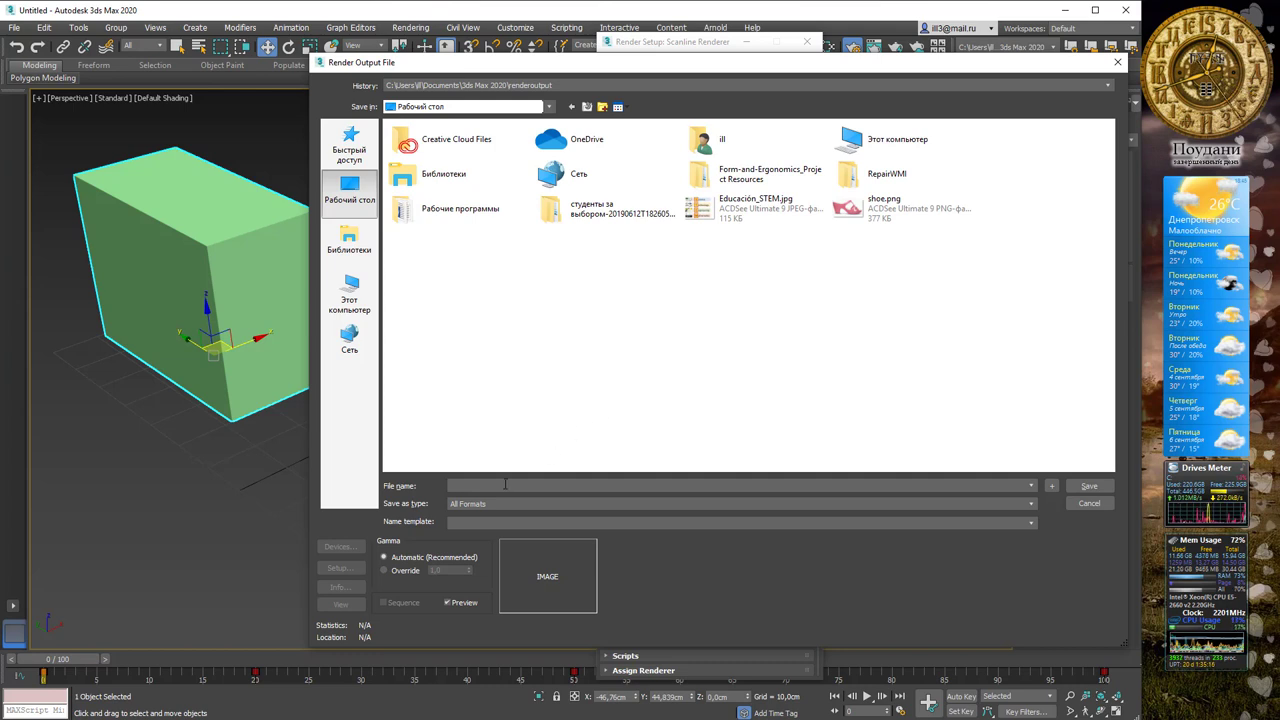
text(габаритна)
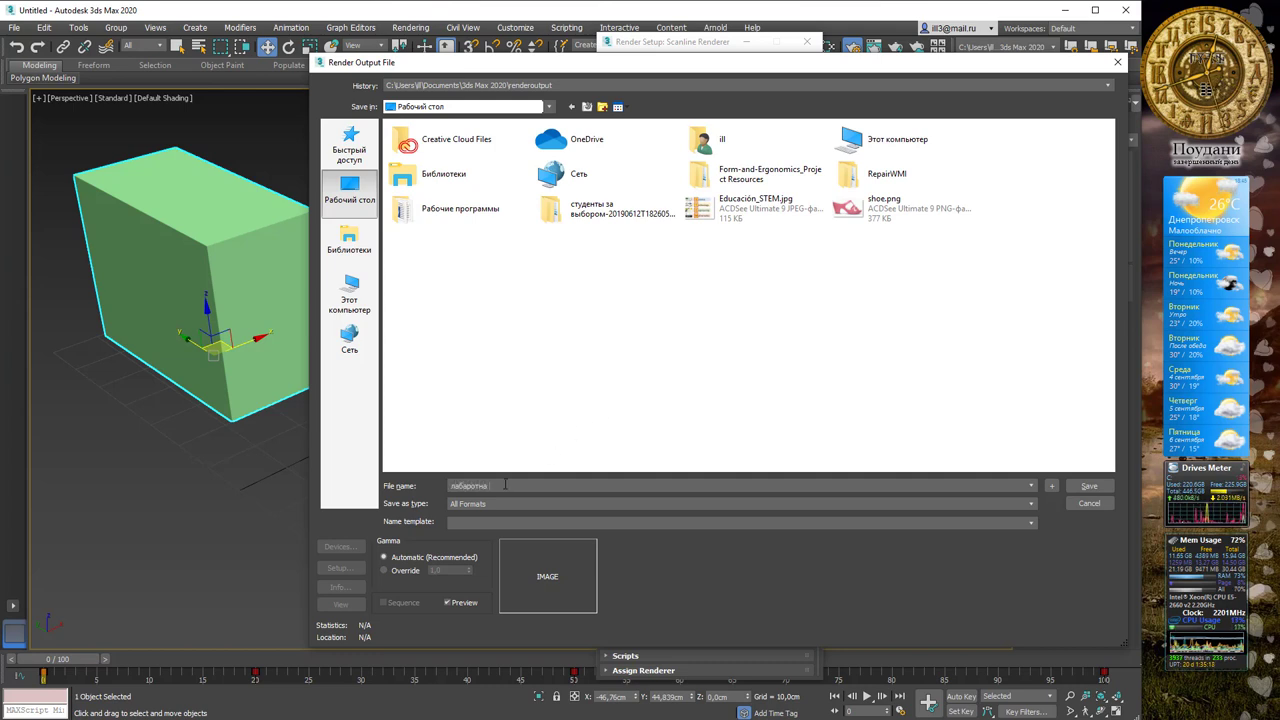
text(ка 1)
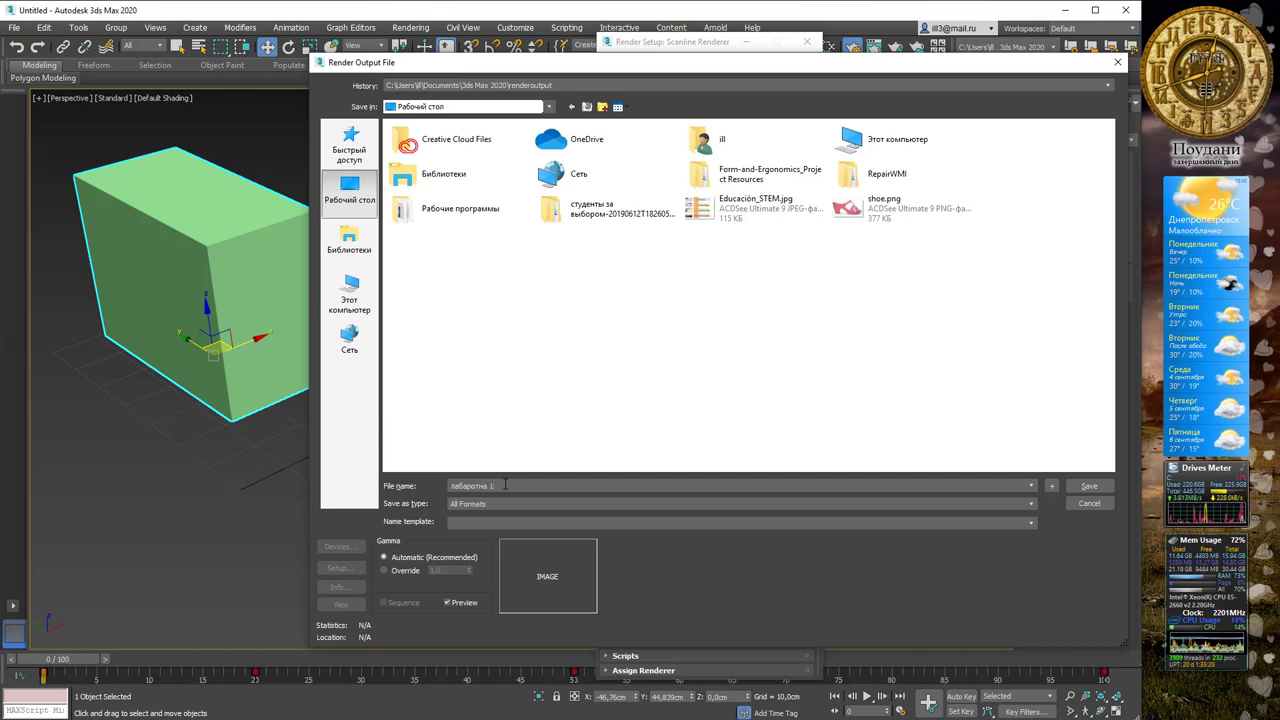
text(.a)
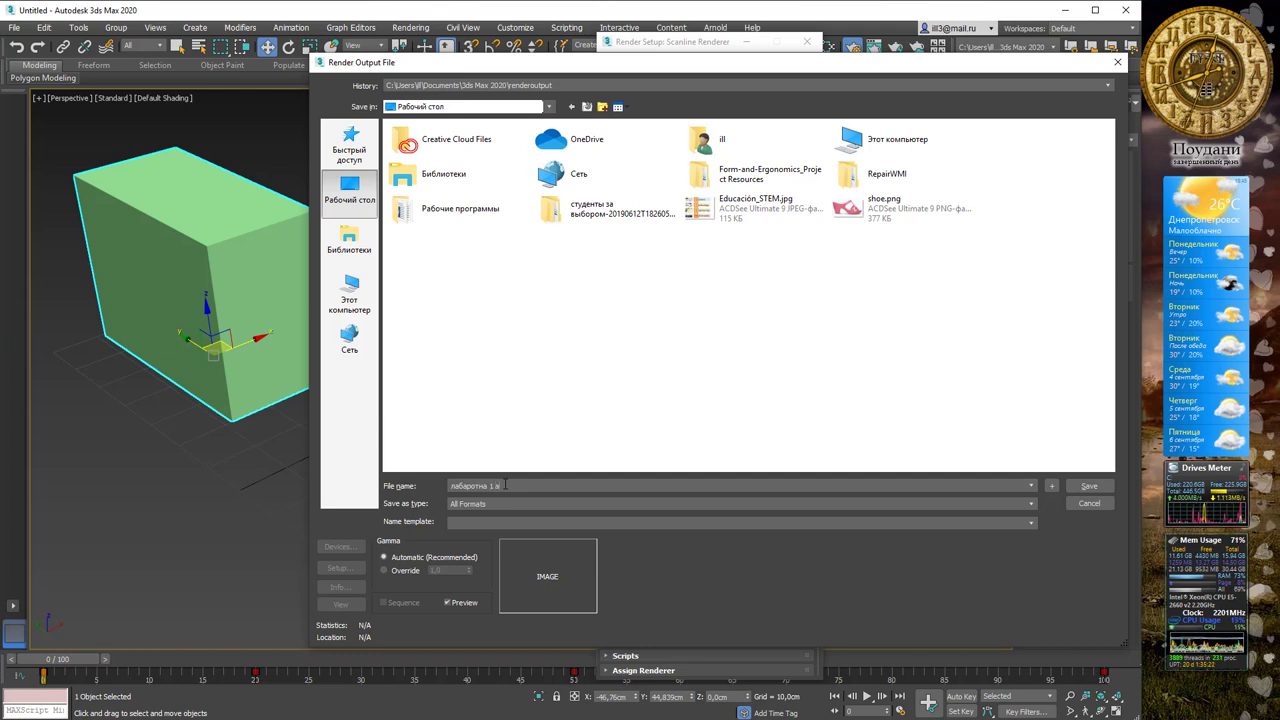
click(534, 504)
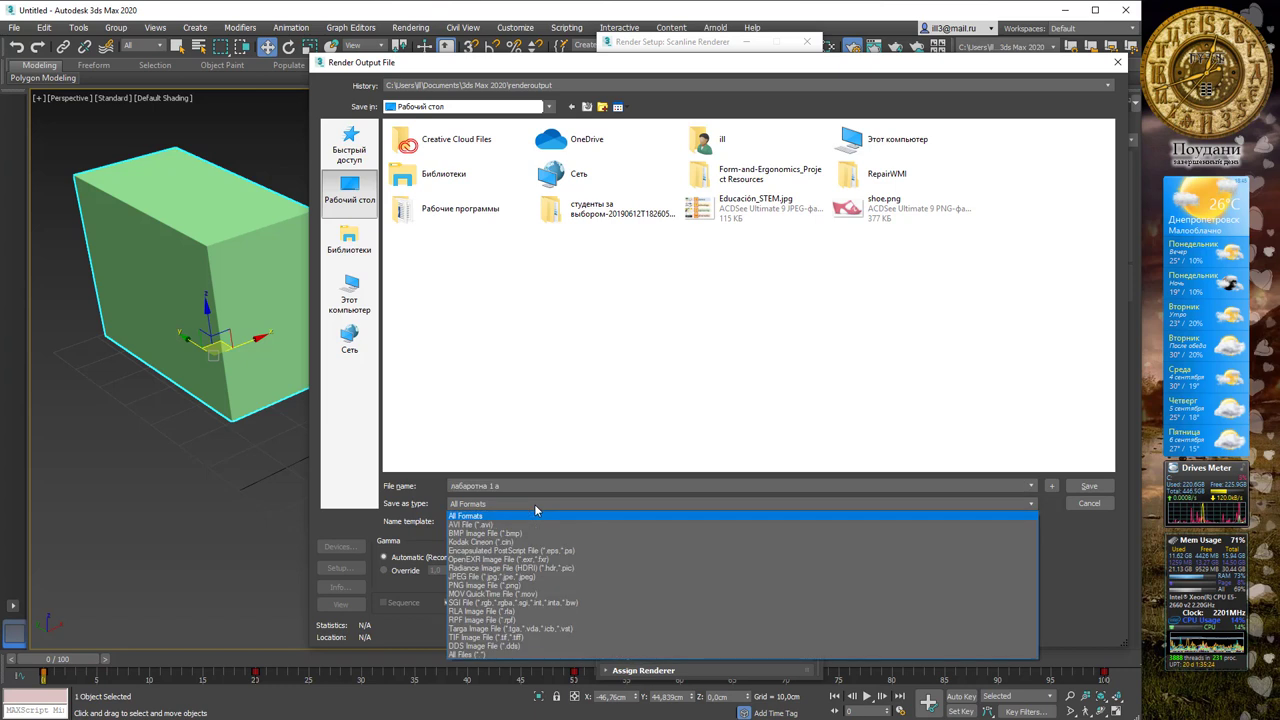
click(491, 526)
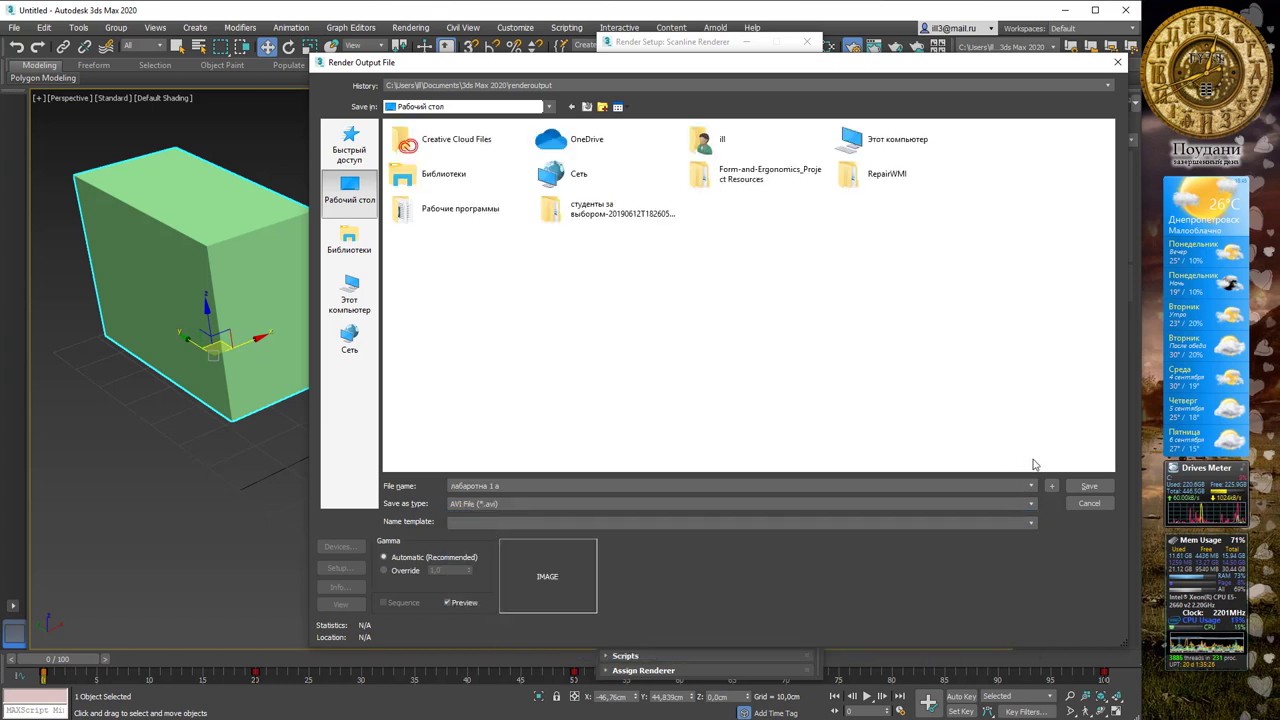
click(1087, 486)
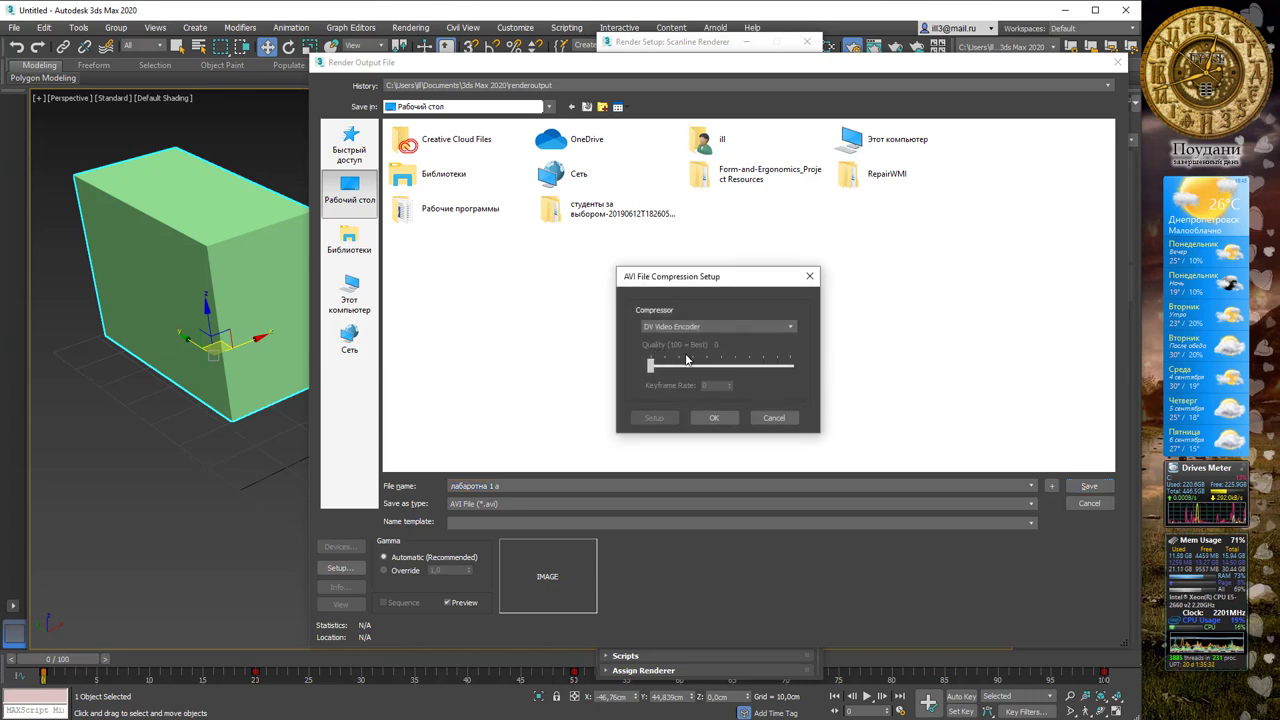
click(716, 420)
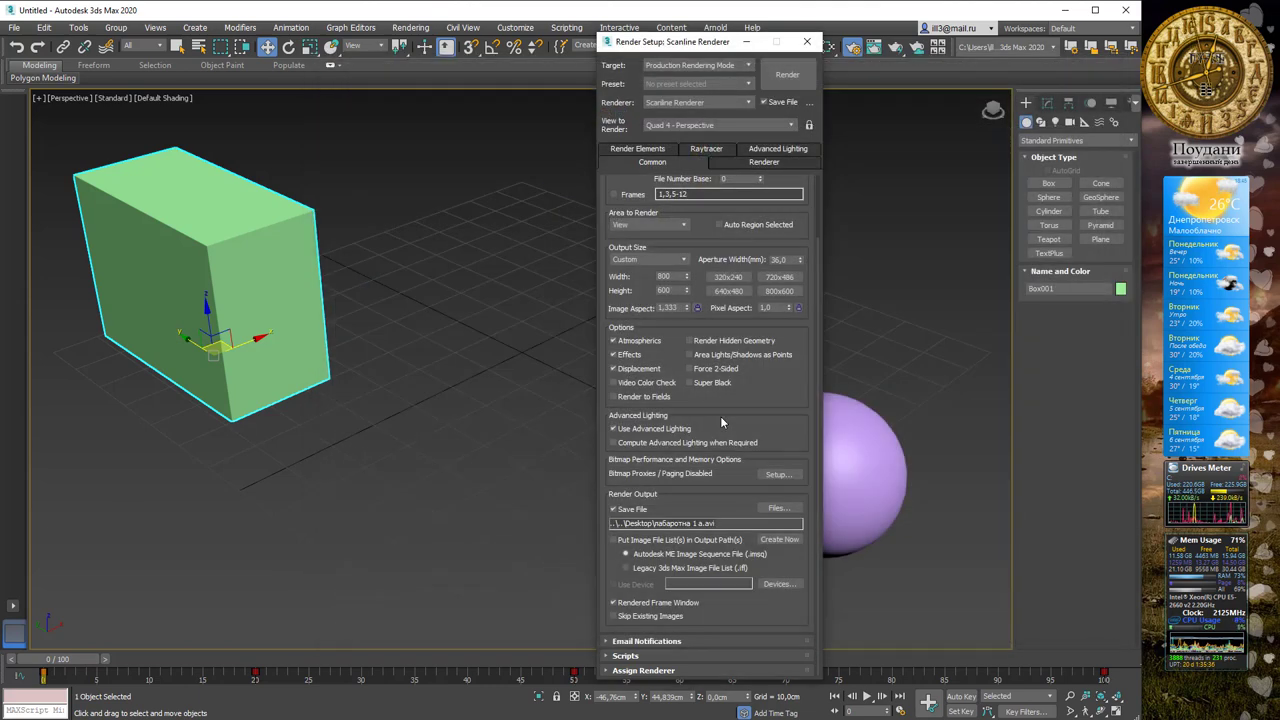
Render all 101 frames to the AVI, close the frame window, and minimize 3ds Max.
click(801, 73)
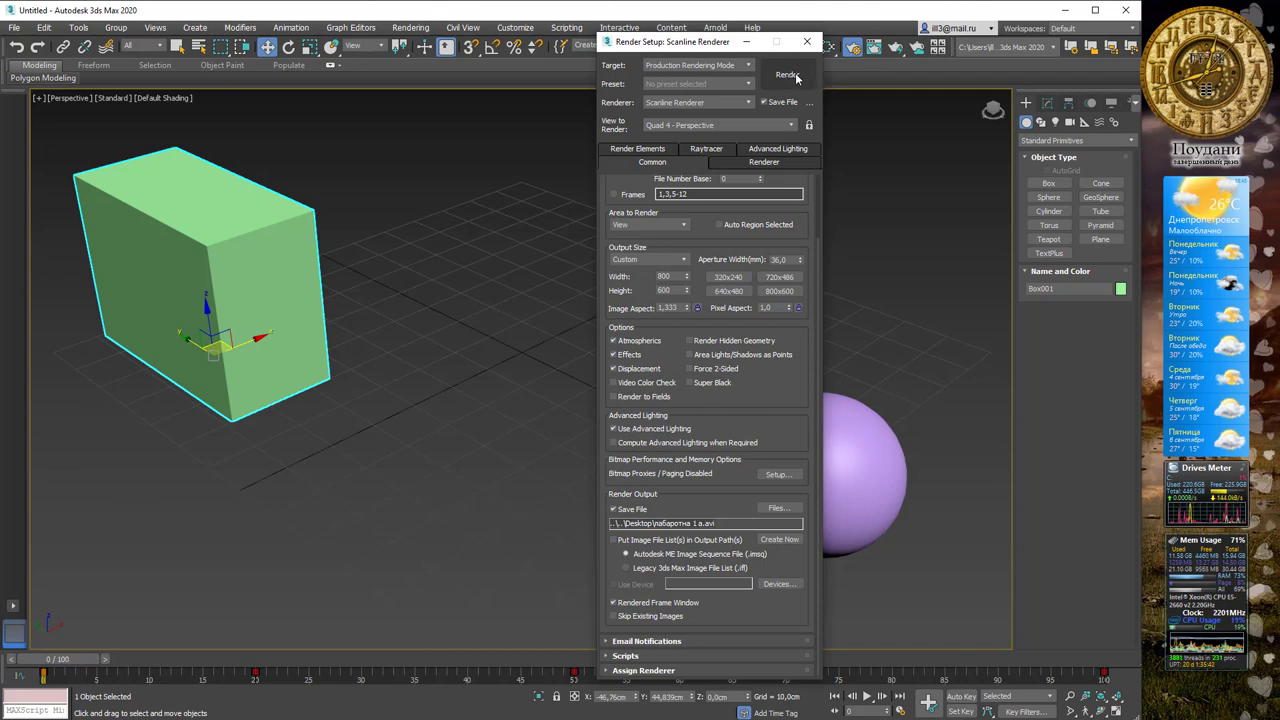
click(796, 74)
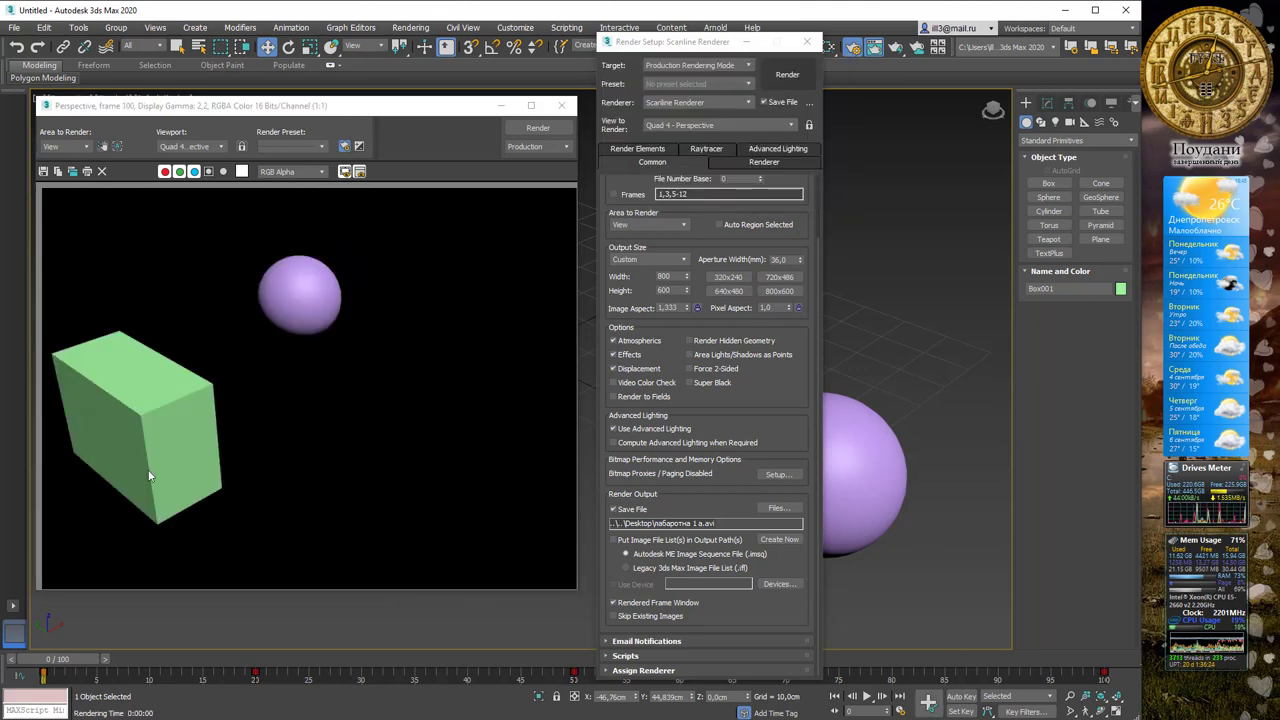
click(562, 110)
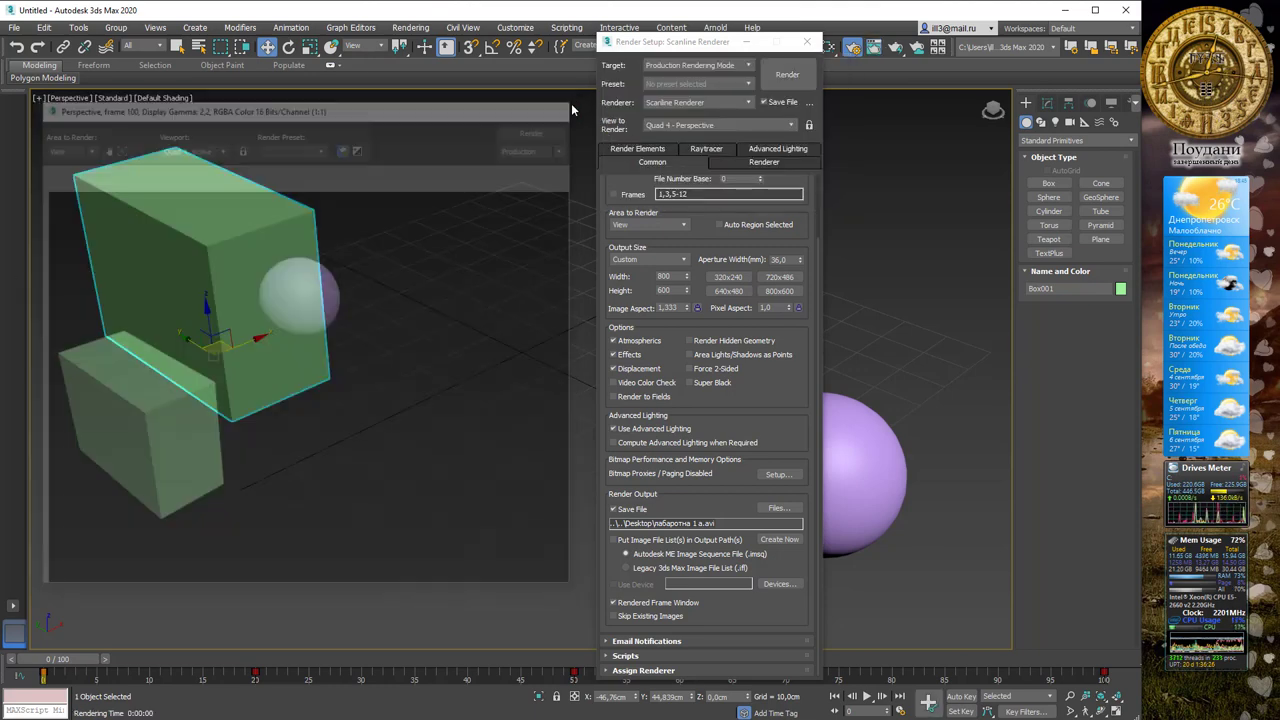
click(1068, 11)
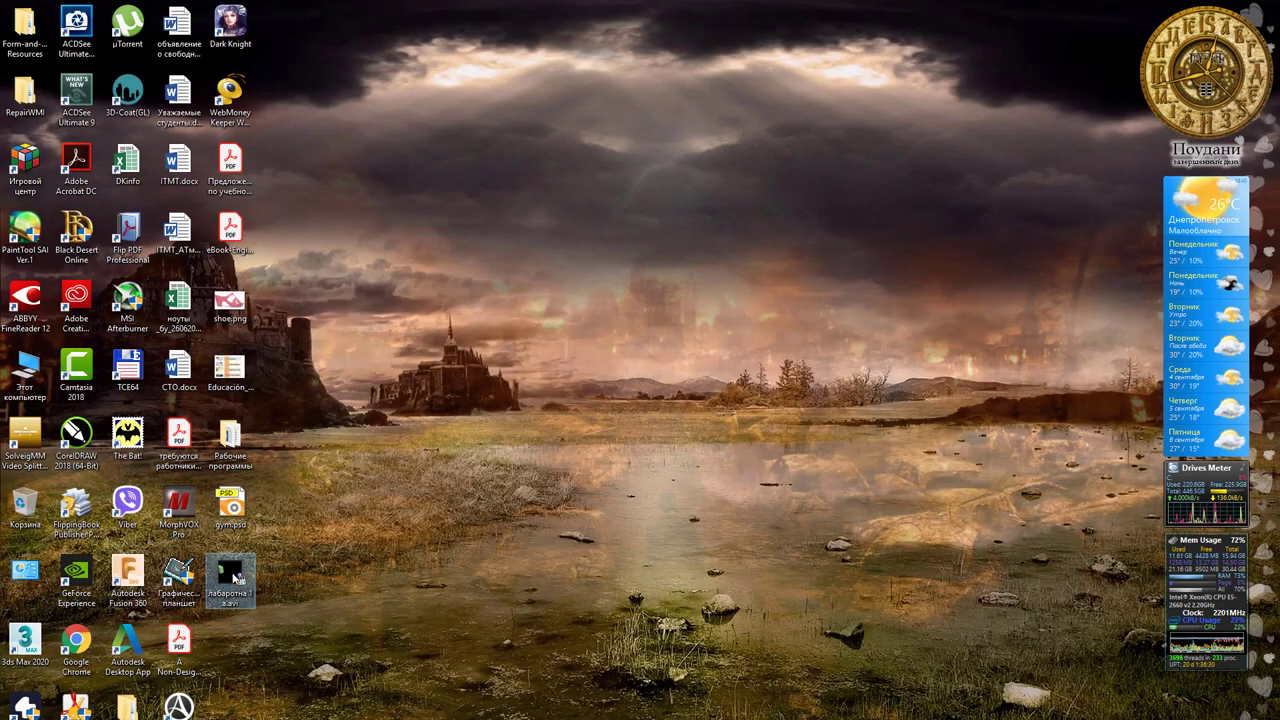
Open 'лабаротна 1 a.avi' from the desktop in the media player and move its window up.
double_click(235, 575)
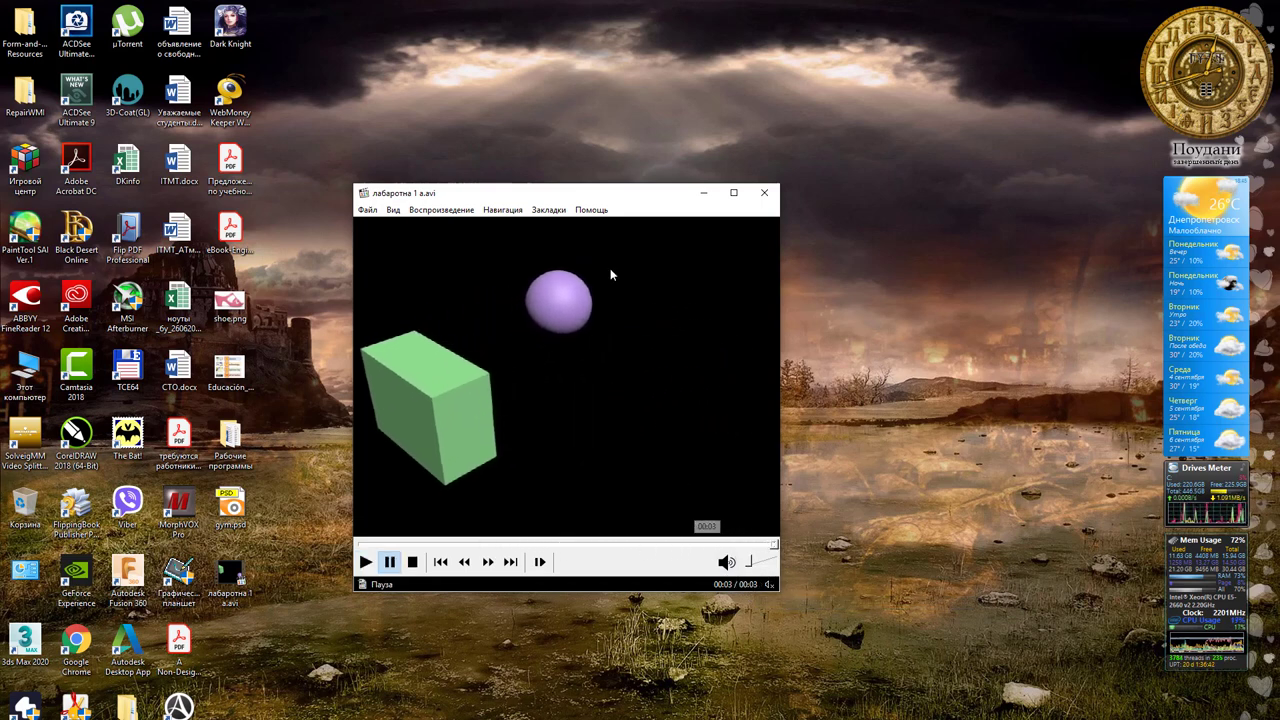
drag(592, 197, 585, 113)
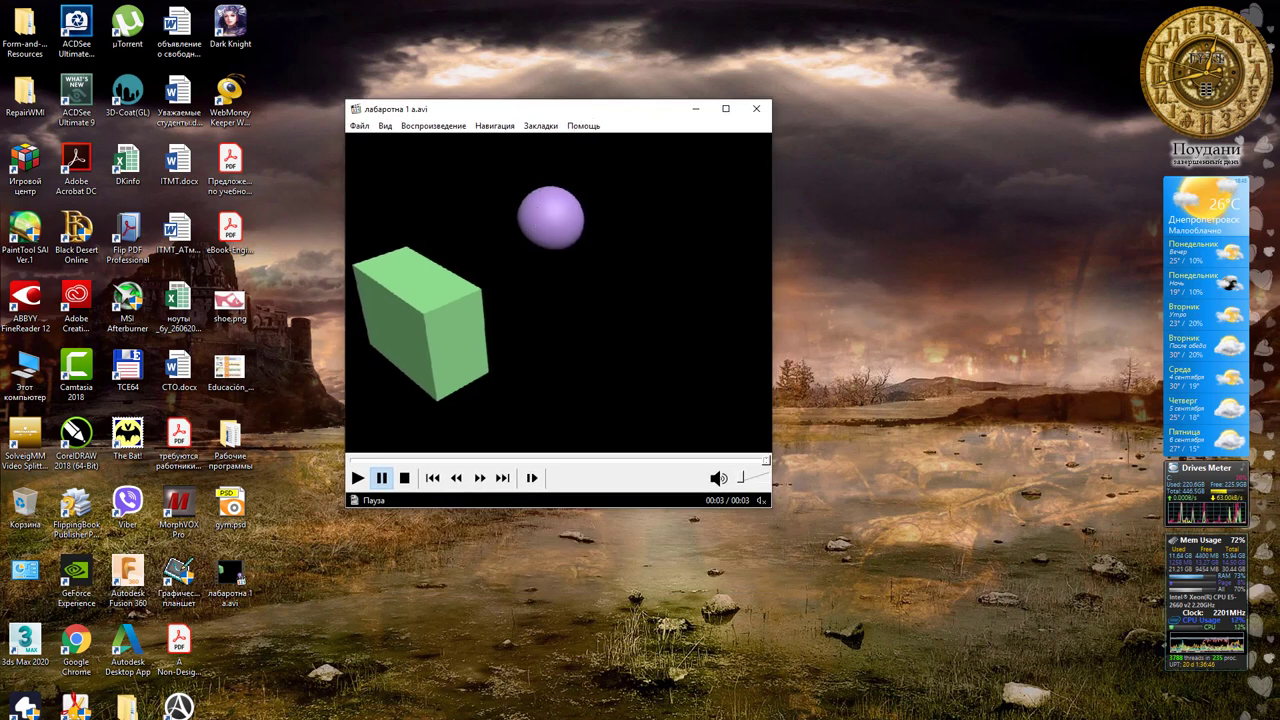
drag(591, 113, 593, 107)
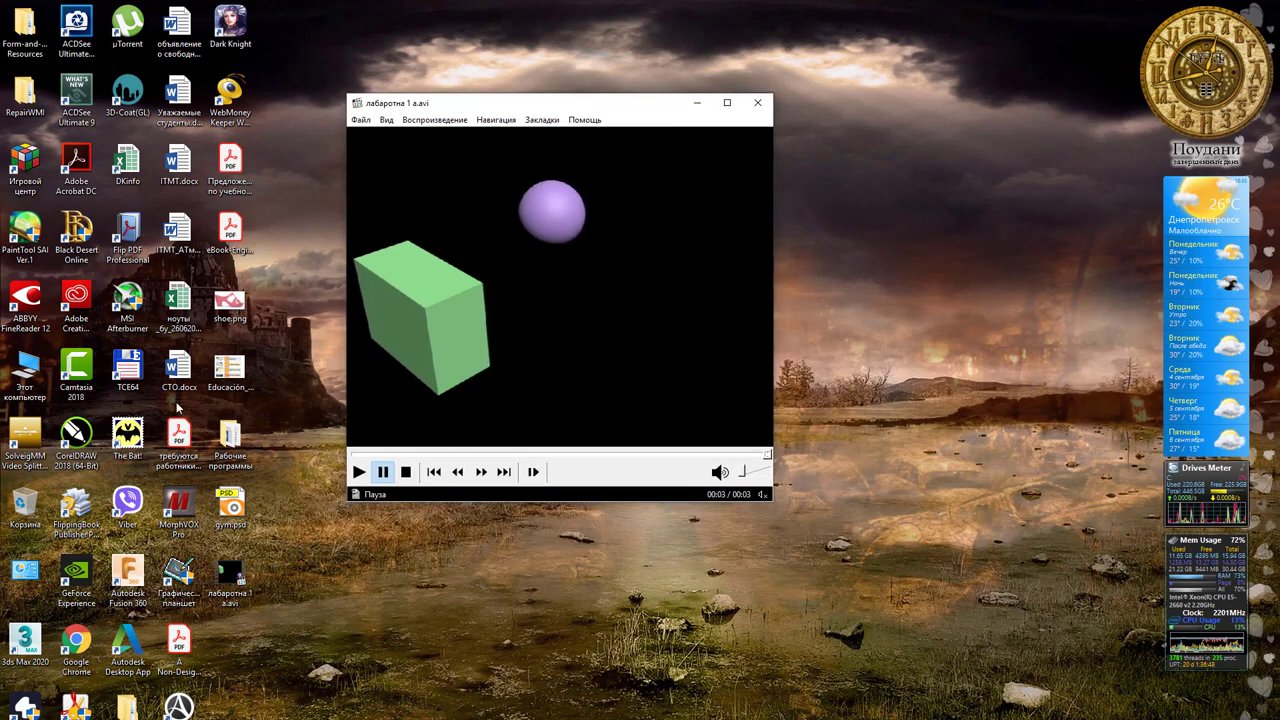